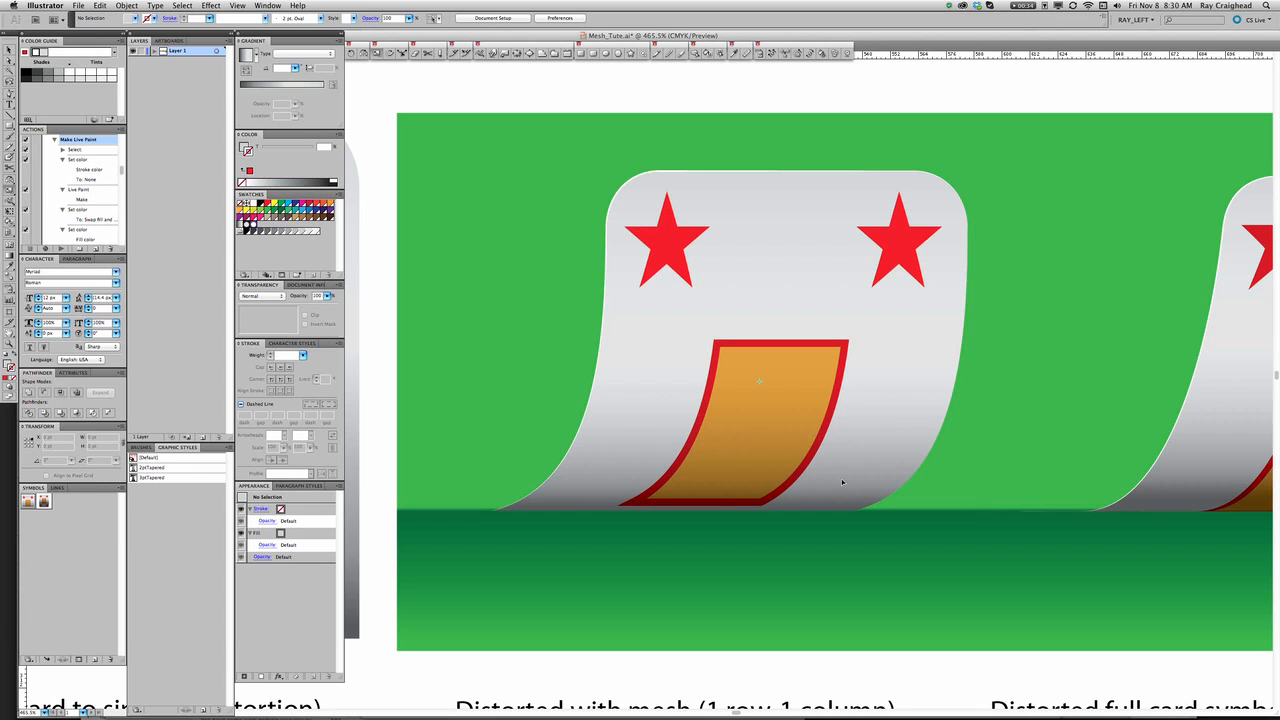
Examine the finished mesh-distorted card examples and their source card symbols across the artboard.
left_click_drag(736, 451, 866, 465)
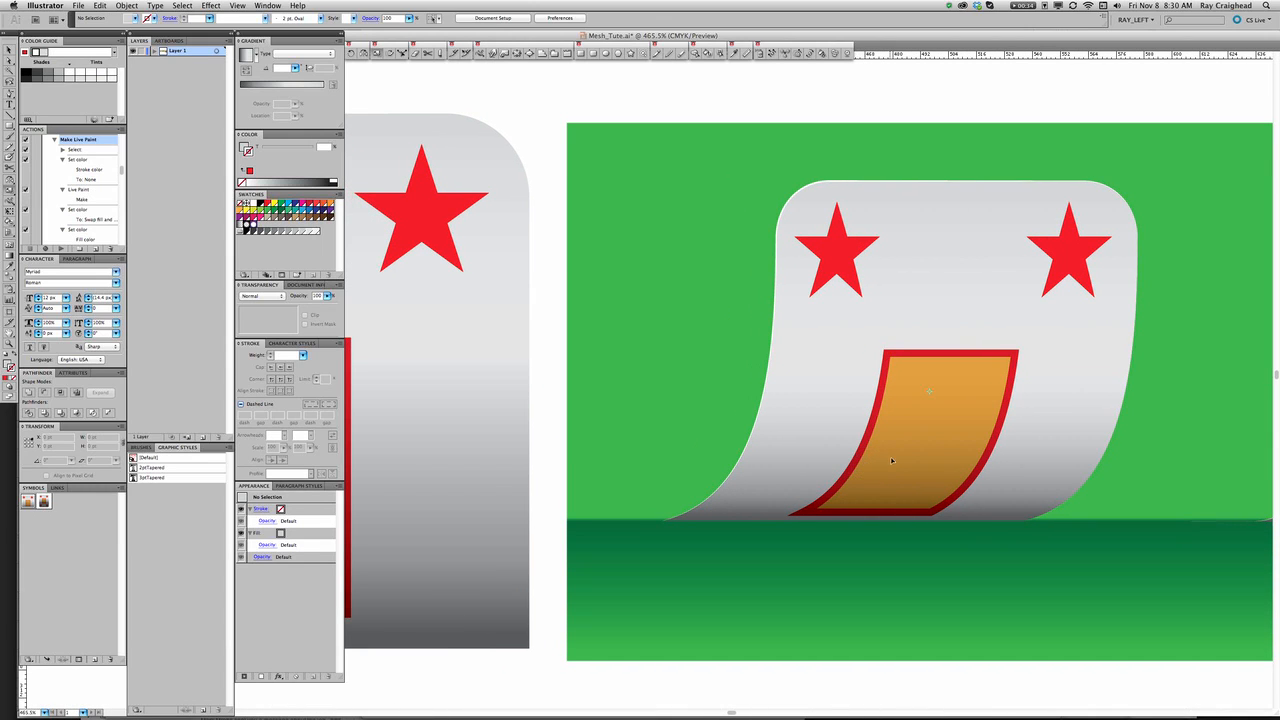
left_click(644, 446, "alt+super")
left_click_drag(639, 422, 786, 477)
left_click(884, 438, "alt+super")
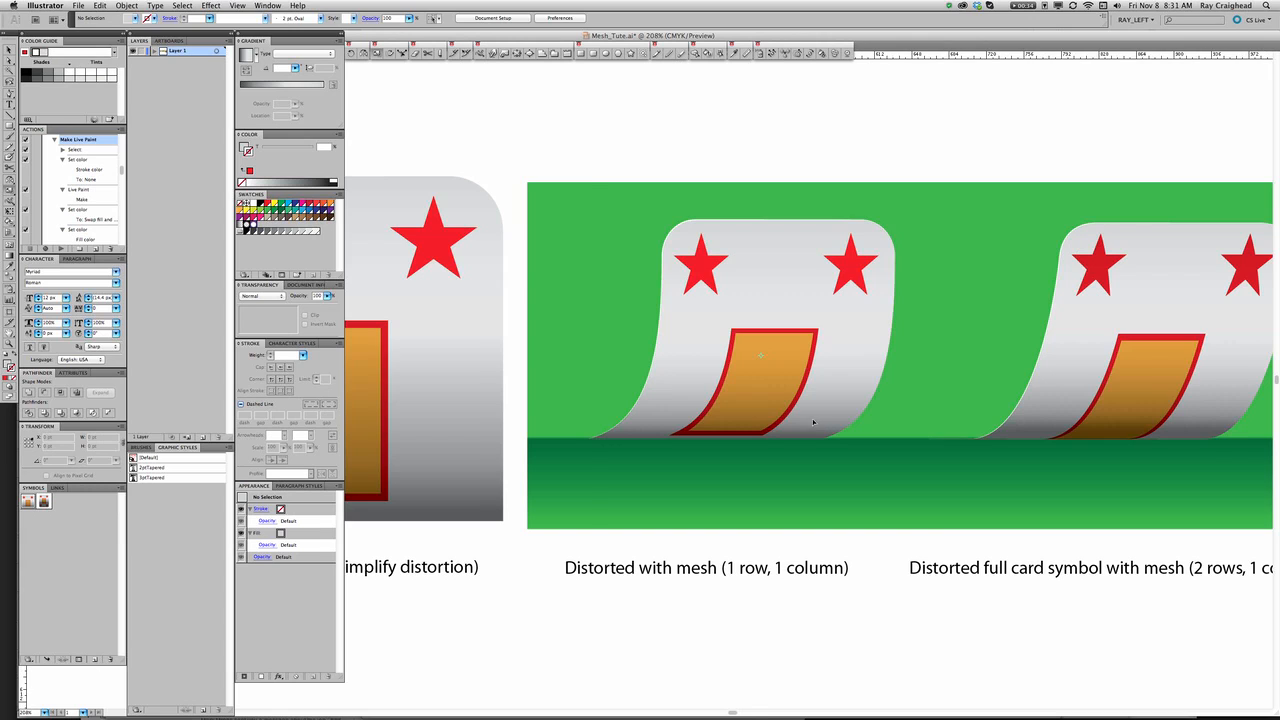
key("super+minus")
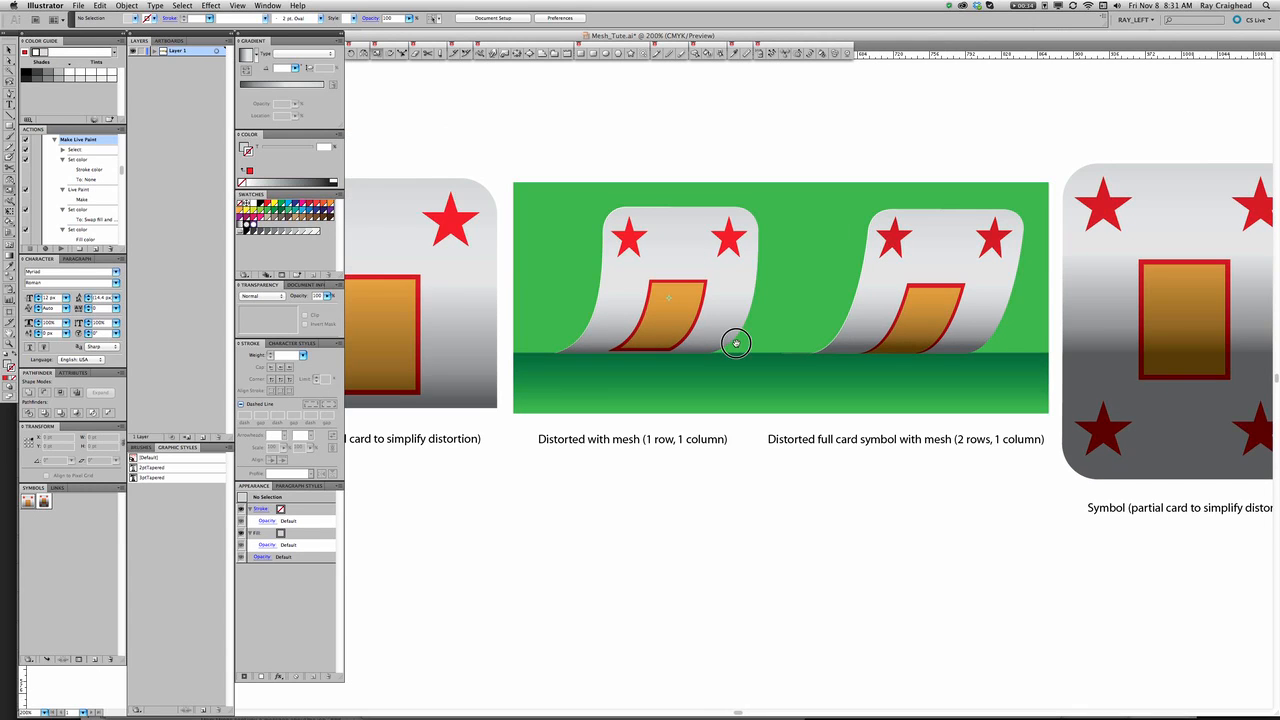
left_click_drag(736, 343, 655, 343)
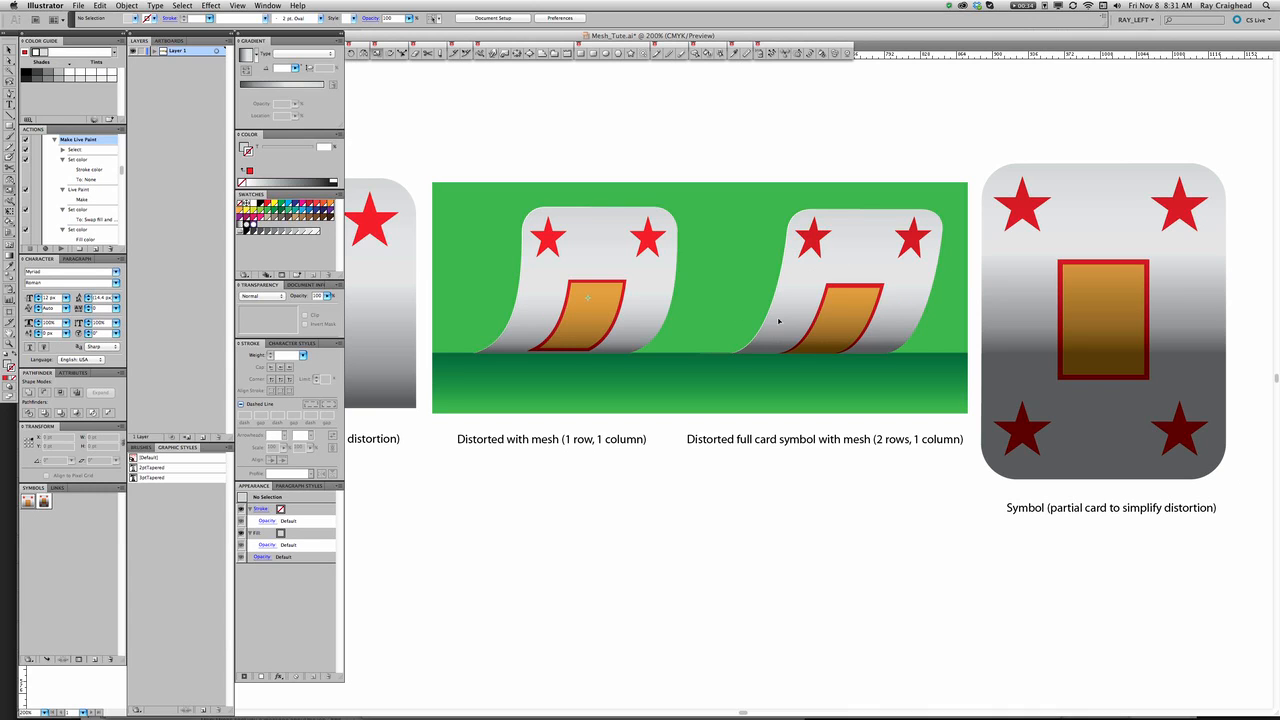
left_click_drag(590, 344, 845, 333)
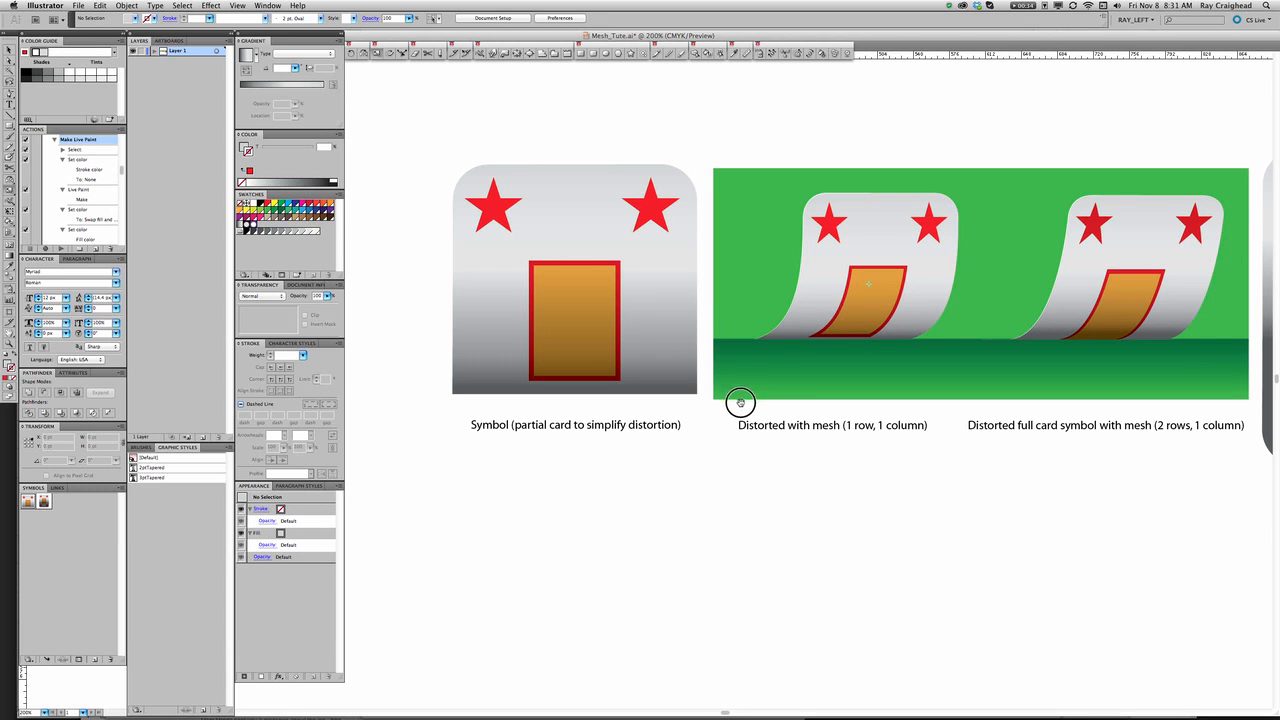
left_click_drag(737, 403, 783, 372)
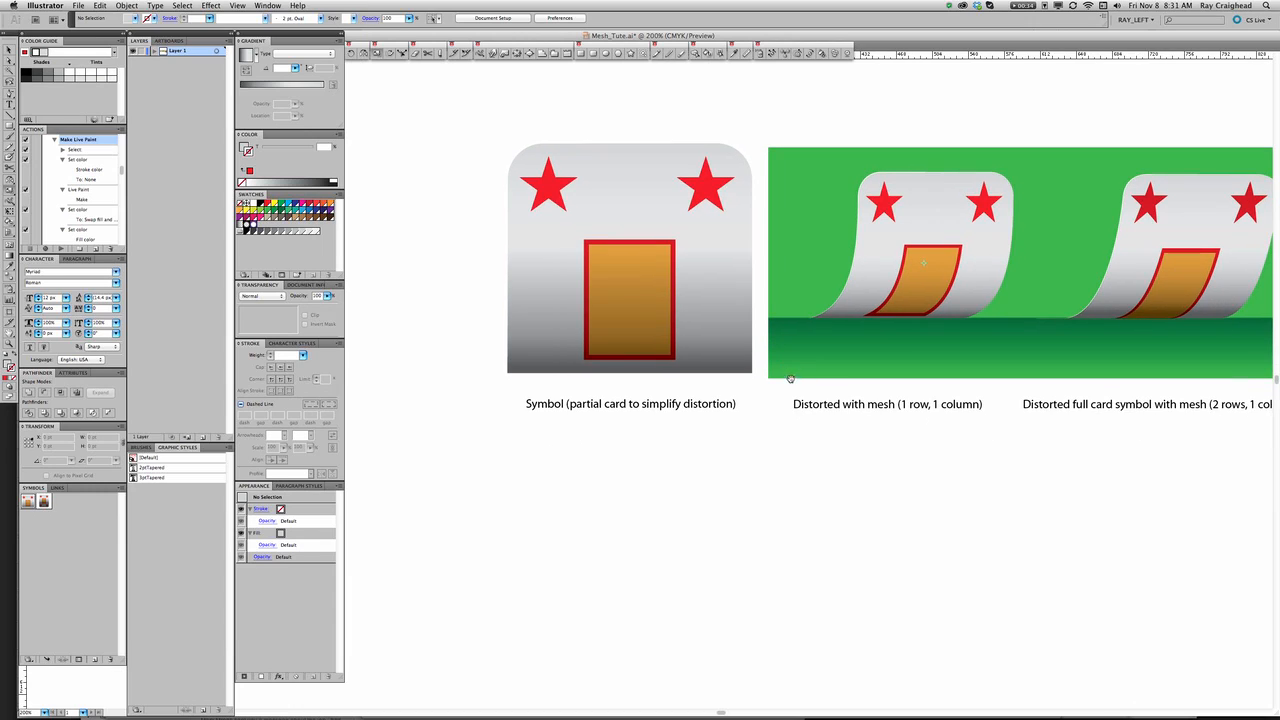
Open the partial card symbol for editing and inspect its outlines, card background and inner rectangle.
left_click(633, 284)
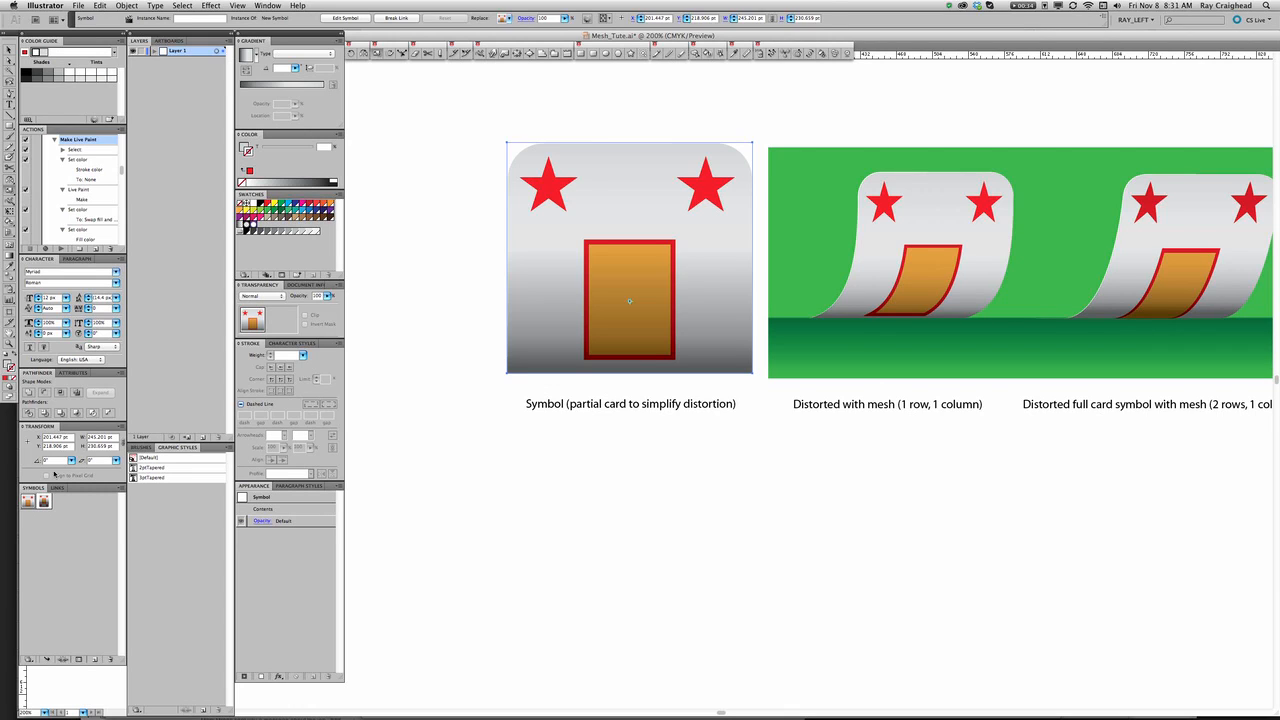
left_click(28, 503)
double_click(28, 503)
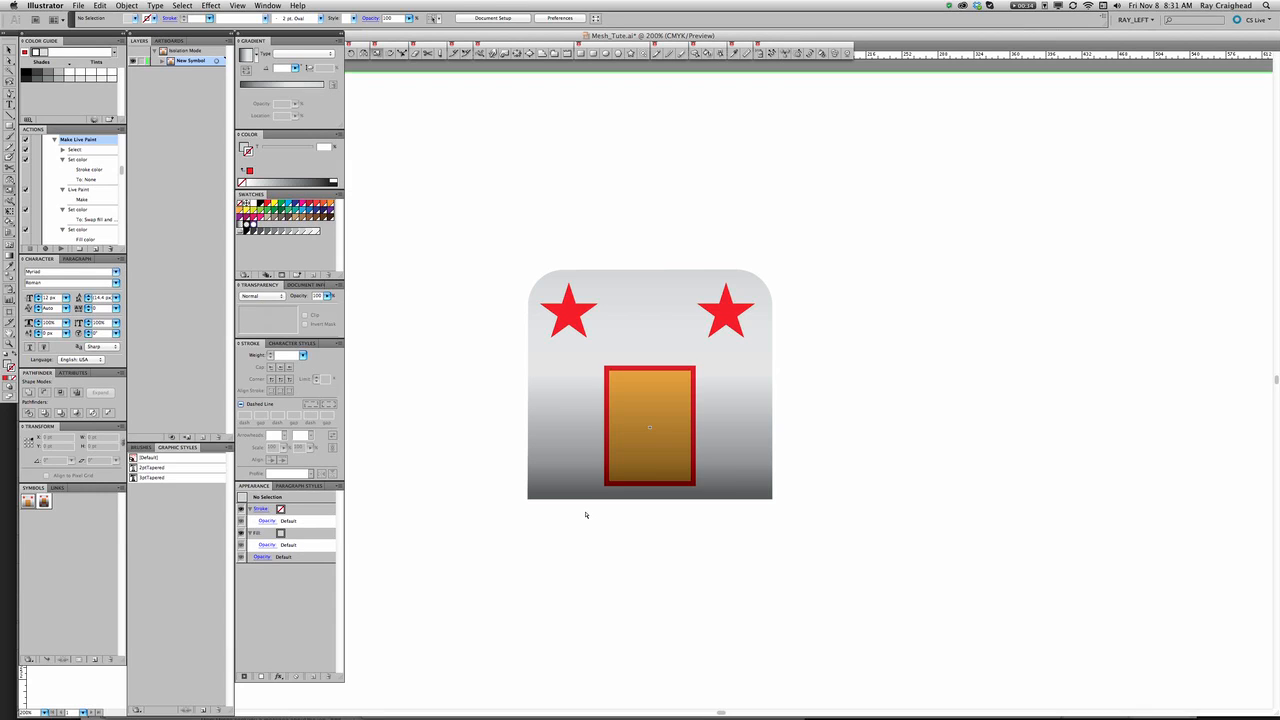
key("super+y")
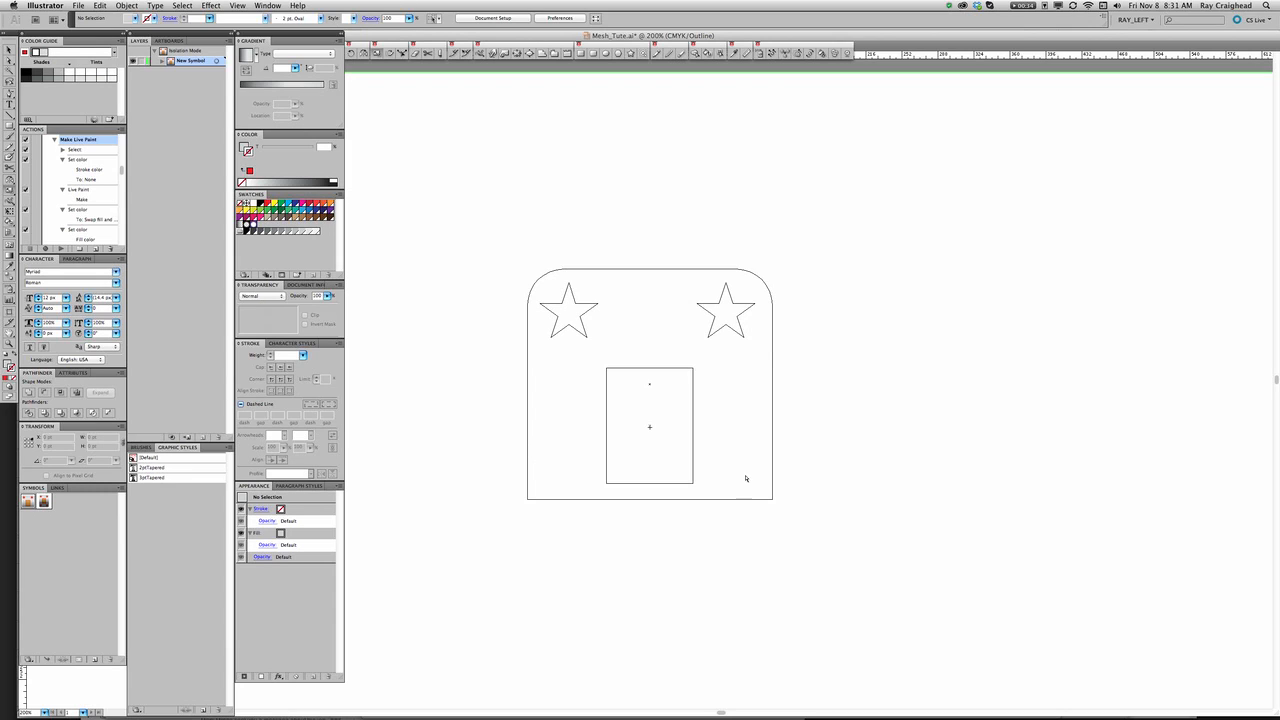
key("super+y")
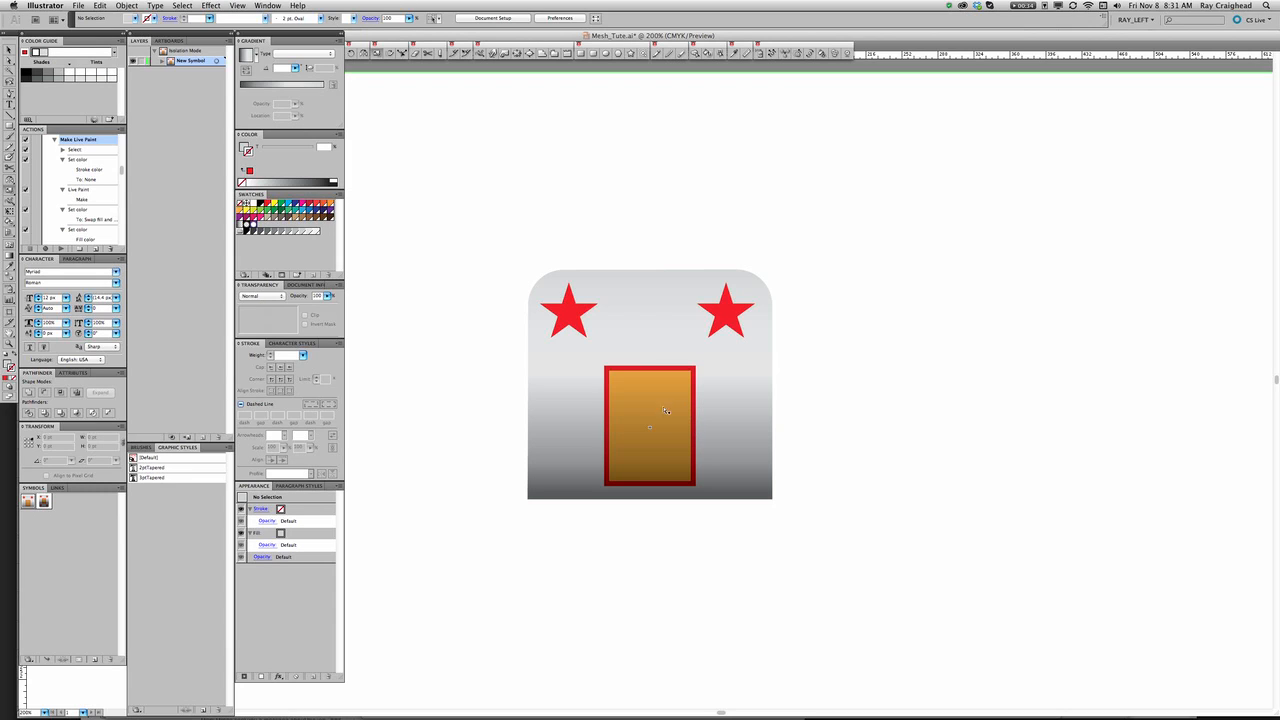
left_click(747, 399)
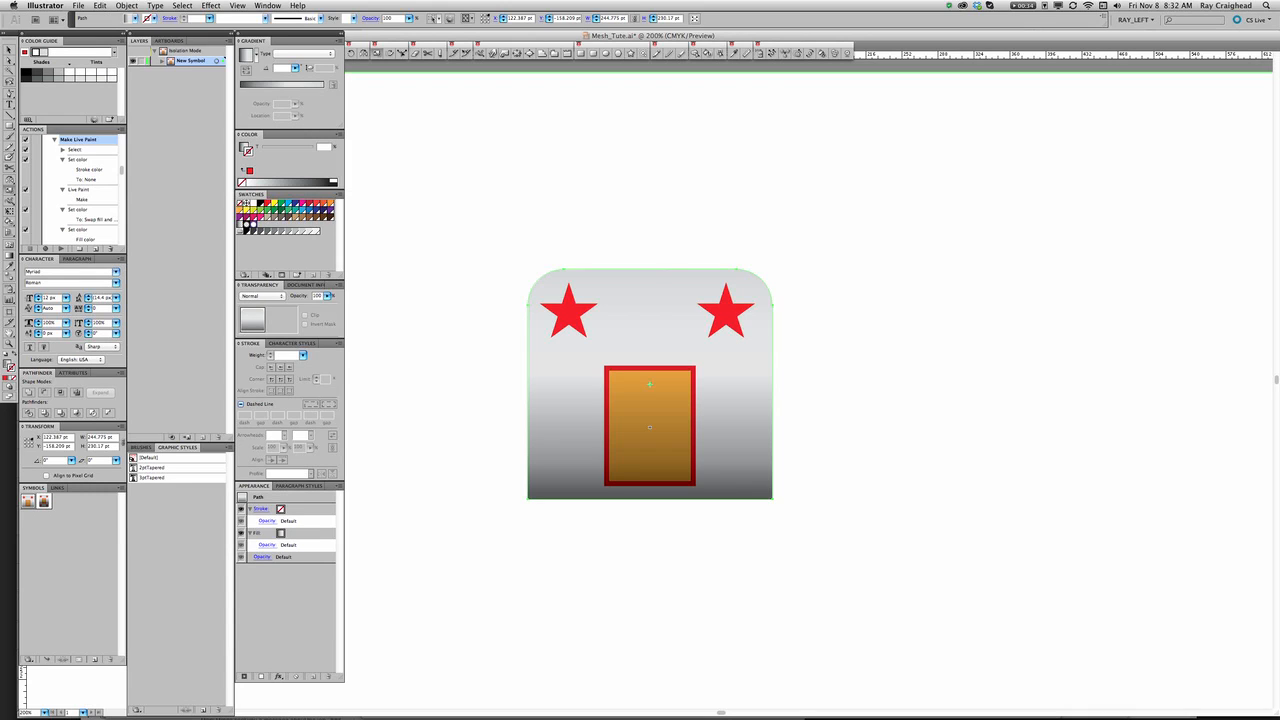
left_click(655, 455)
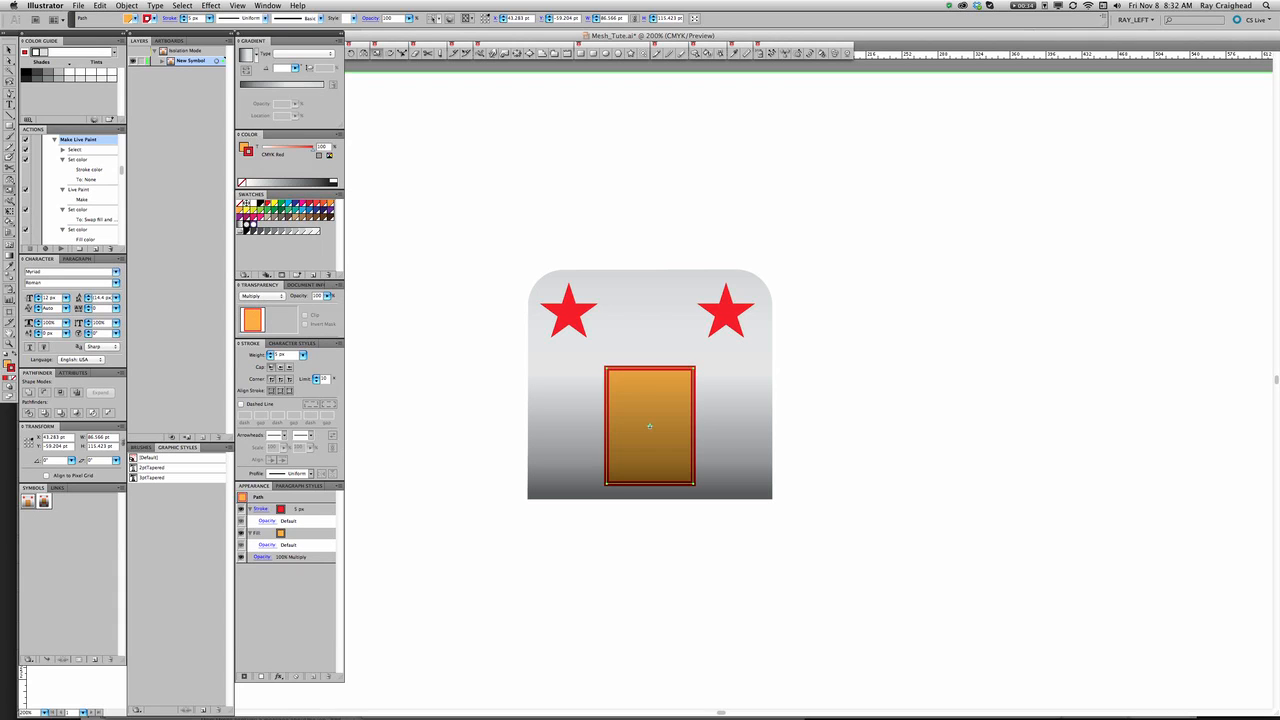
Set the blending mode of both red stars to Multiply and leave symbol editing.
left_click(729, 315)
left_click(568, 312, "shift")
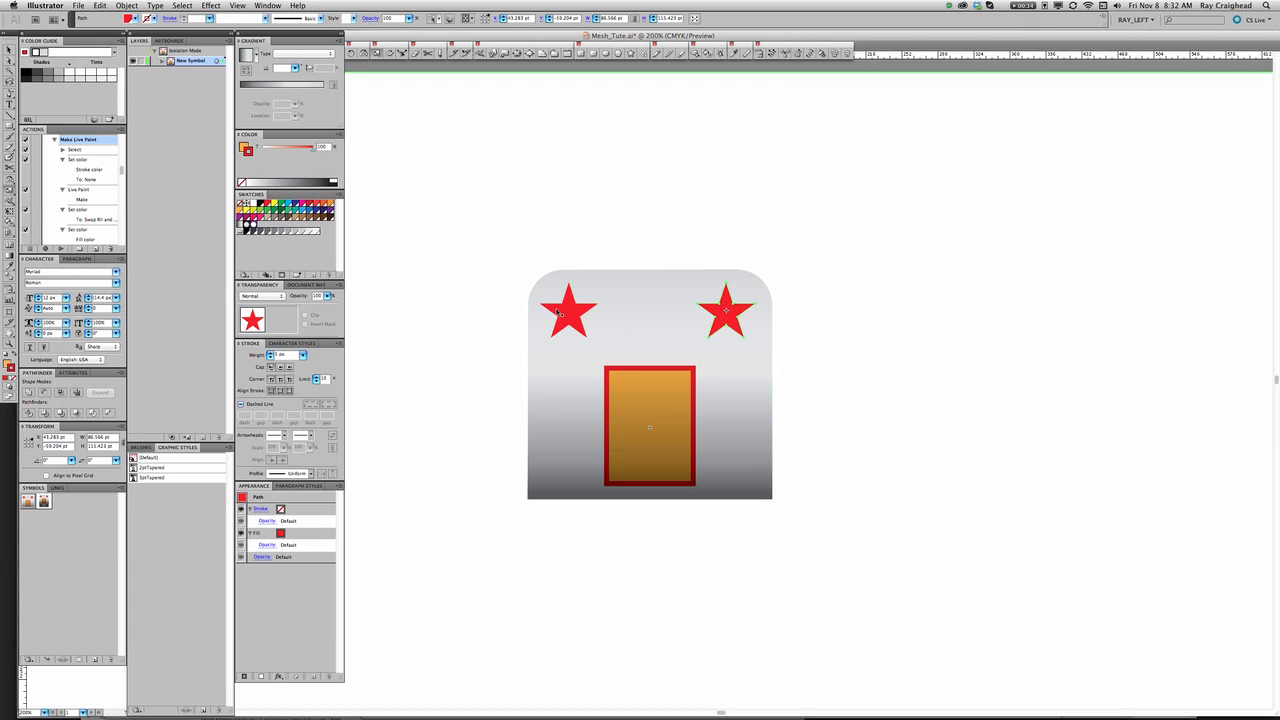
left_click(268, 296)
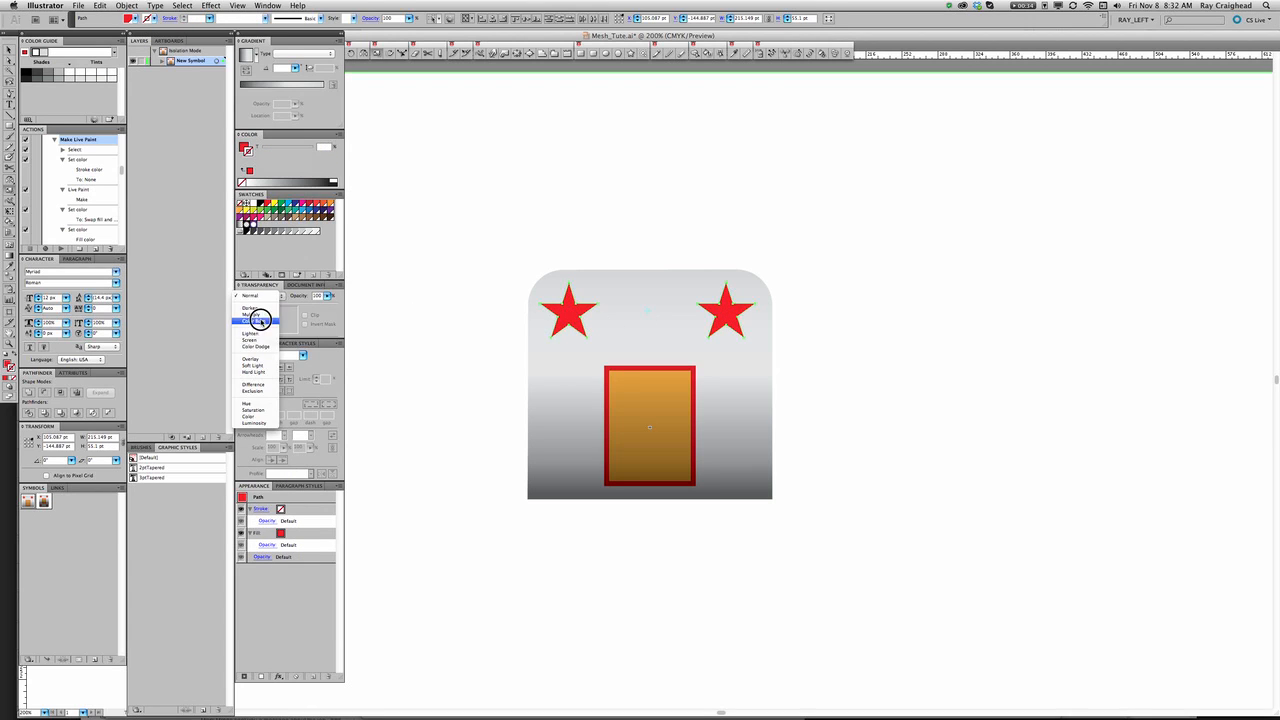
left_click(255, 314)
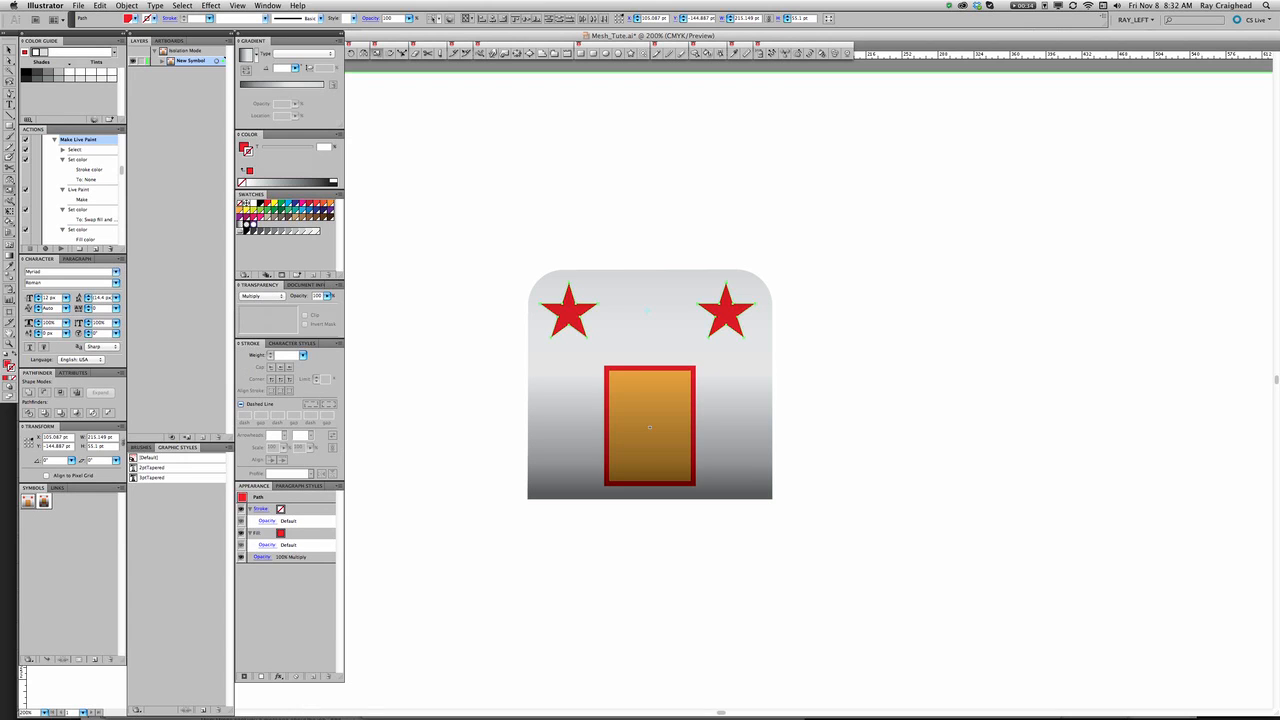
key("Escape")
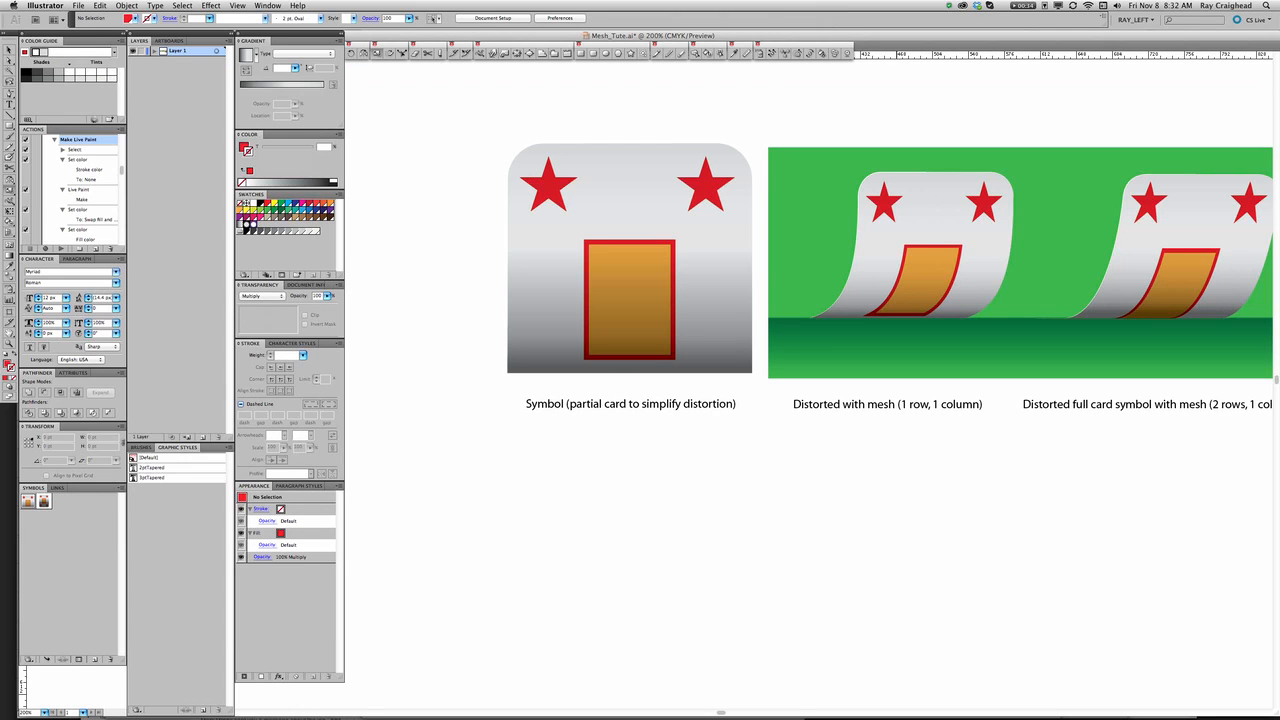
Duplicate the partial card symbol instance straight down into the empty area below its caption.
left_click_drag(902, 302, 924, 218)
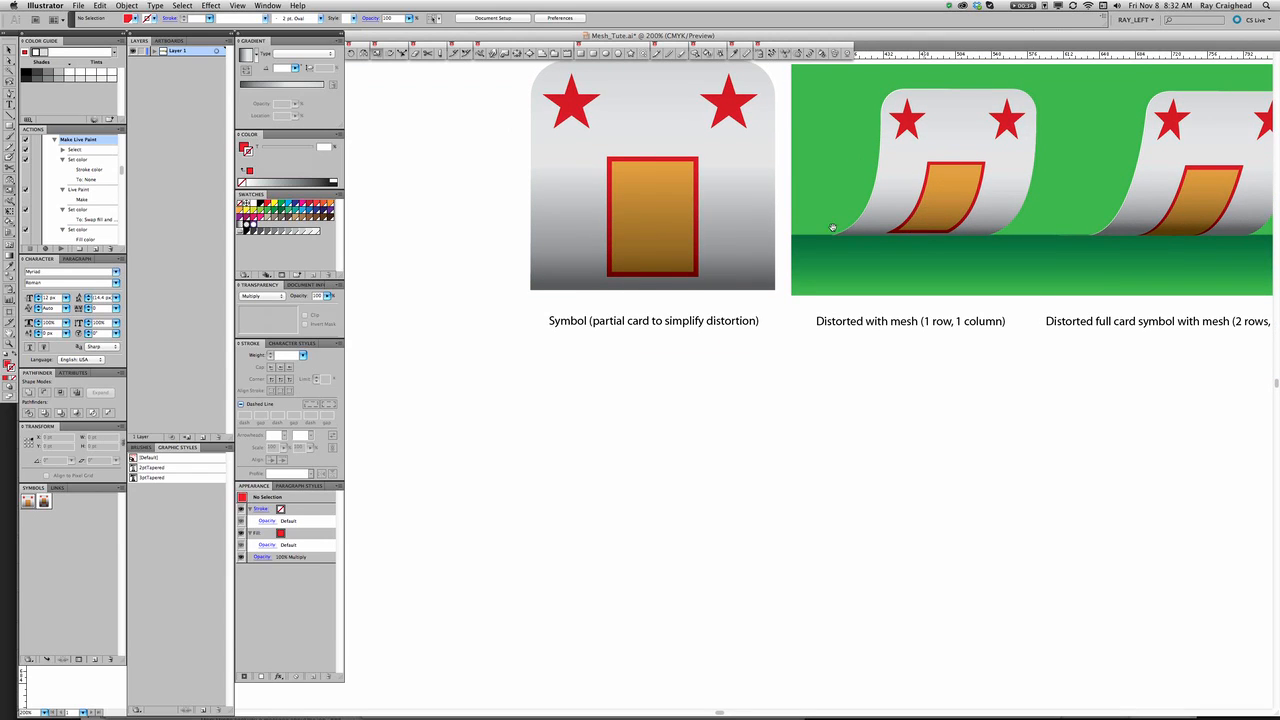
left_click_drag(667, 245, 671, 500)
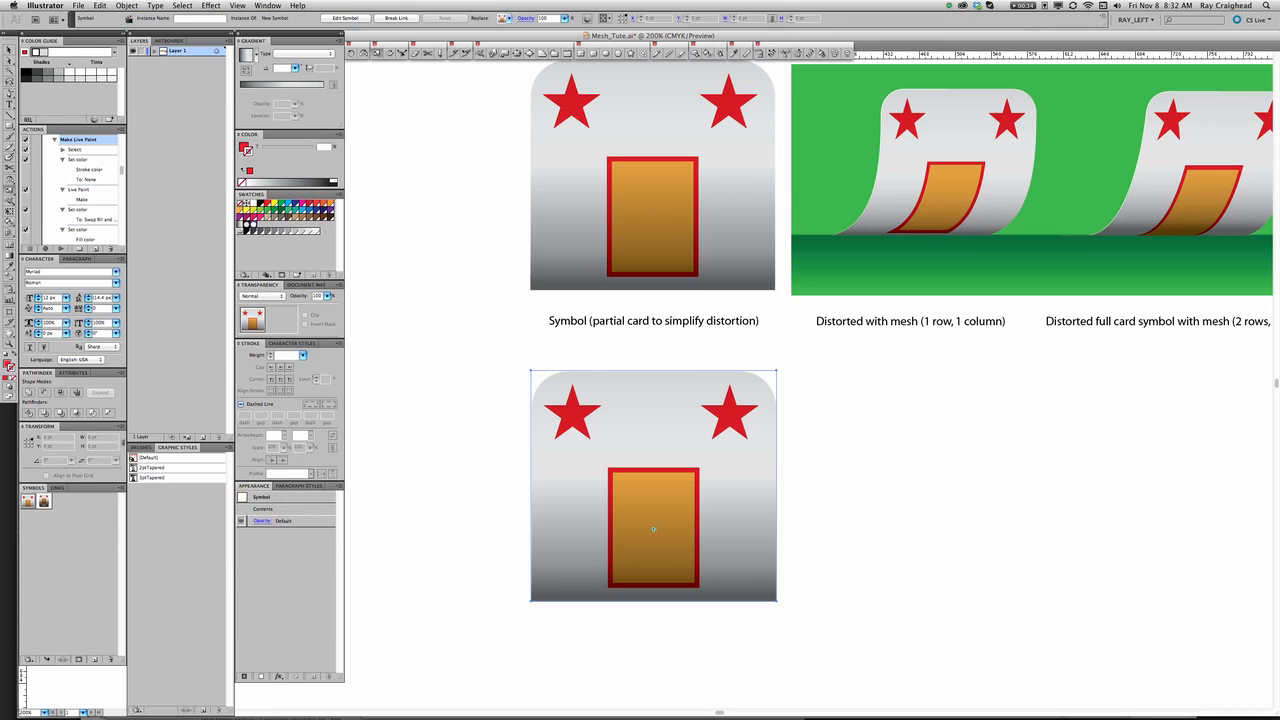
scroll(677, 397, "down", 3)
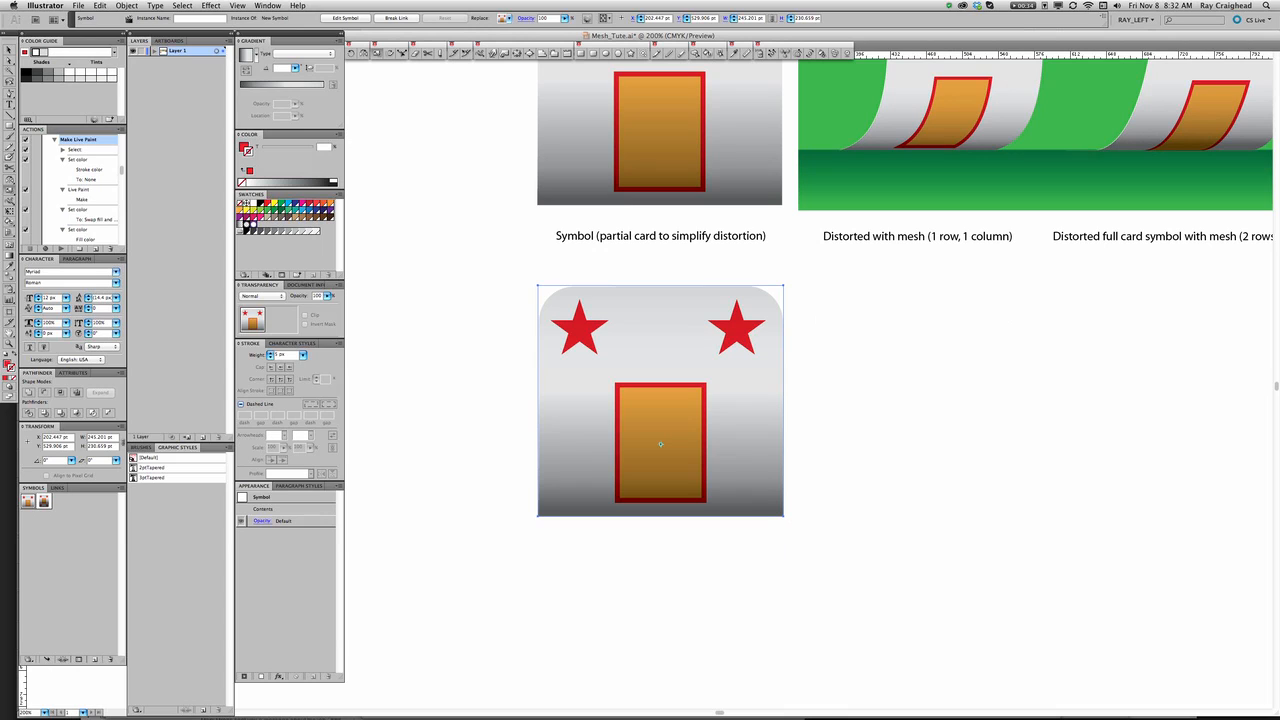
Apply an envelope distort mesh with 1 row and 1 column to the duplicated card.
left_click(126, 6)
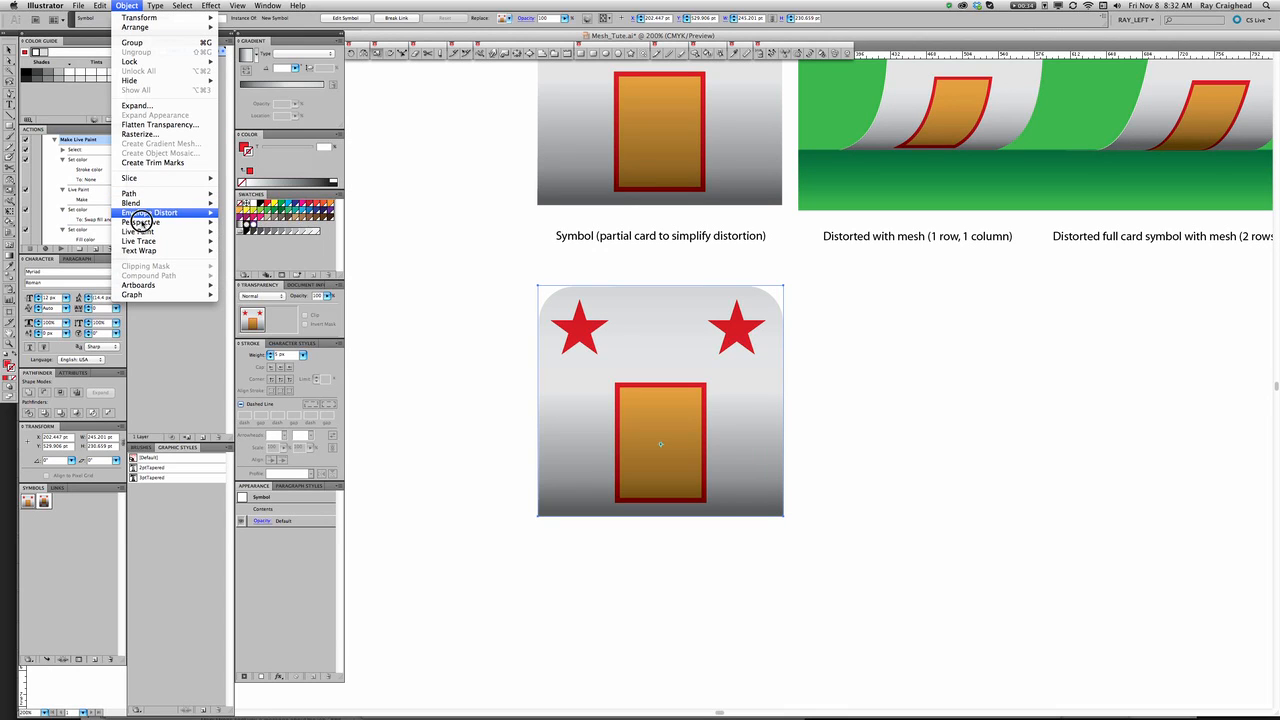
mouse_move(146, 210)
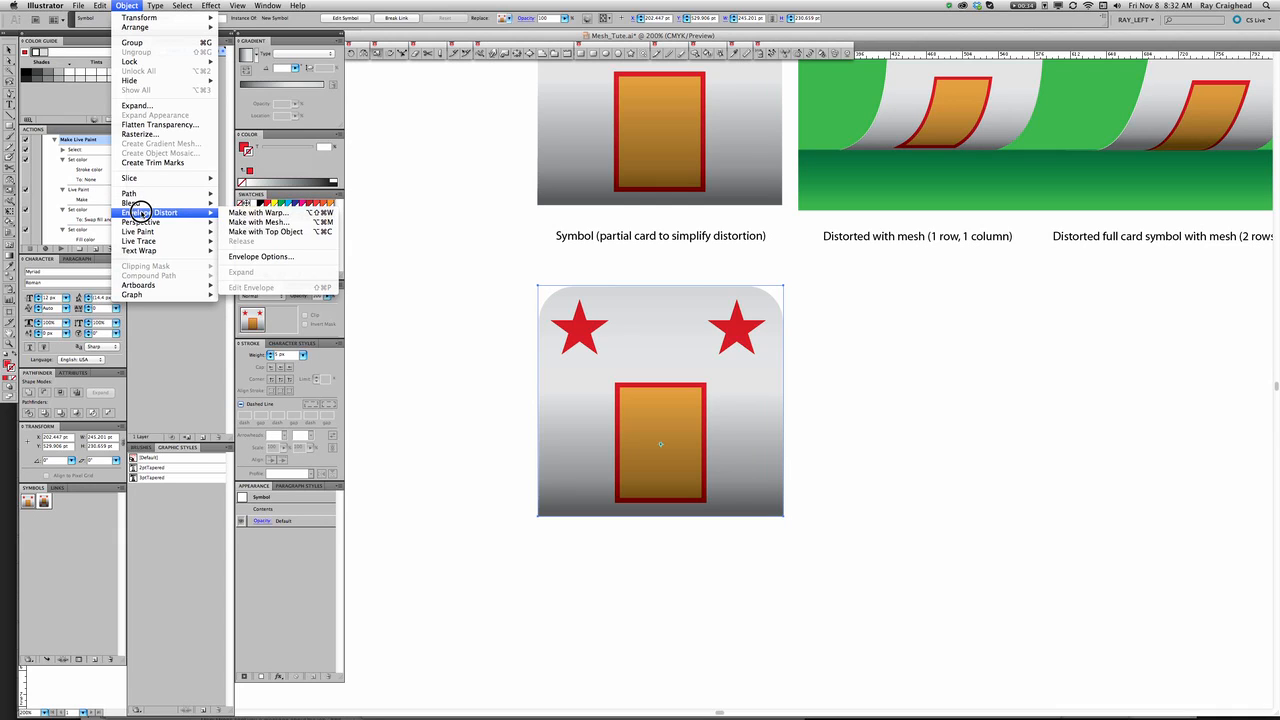
left_click(262, 222)
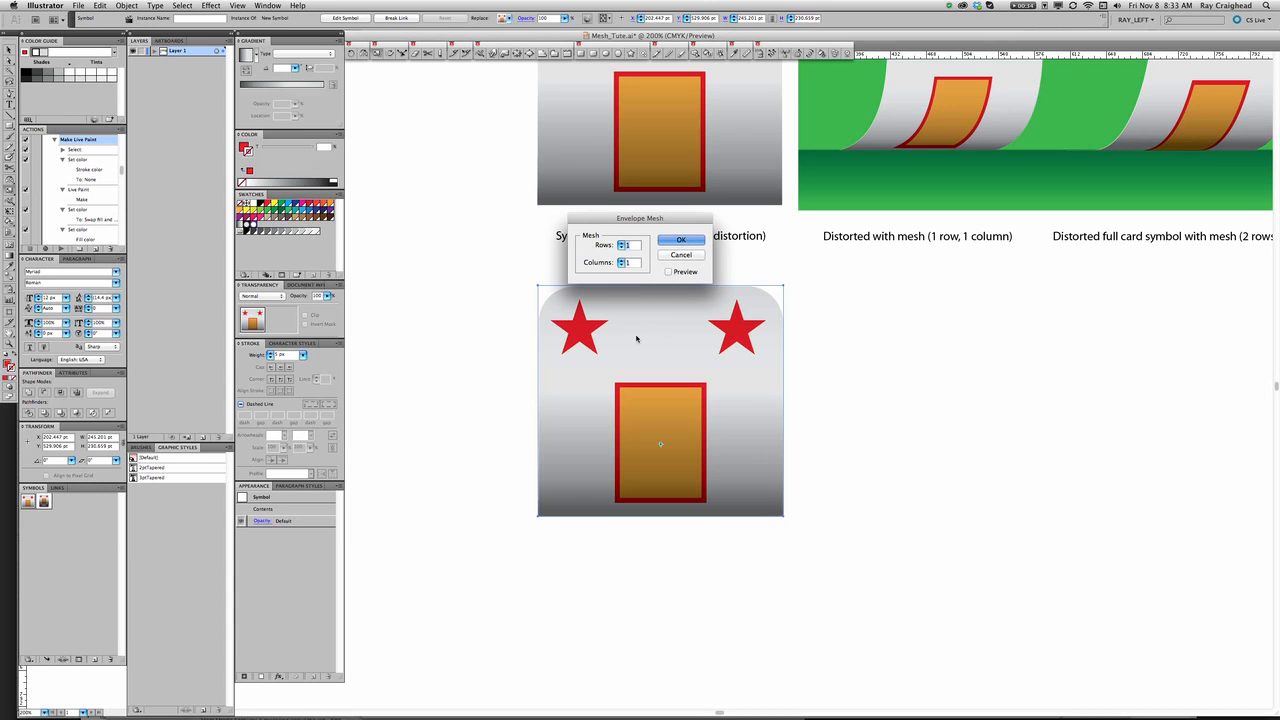
key("Return")
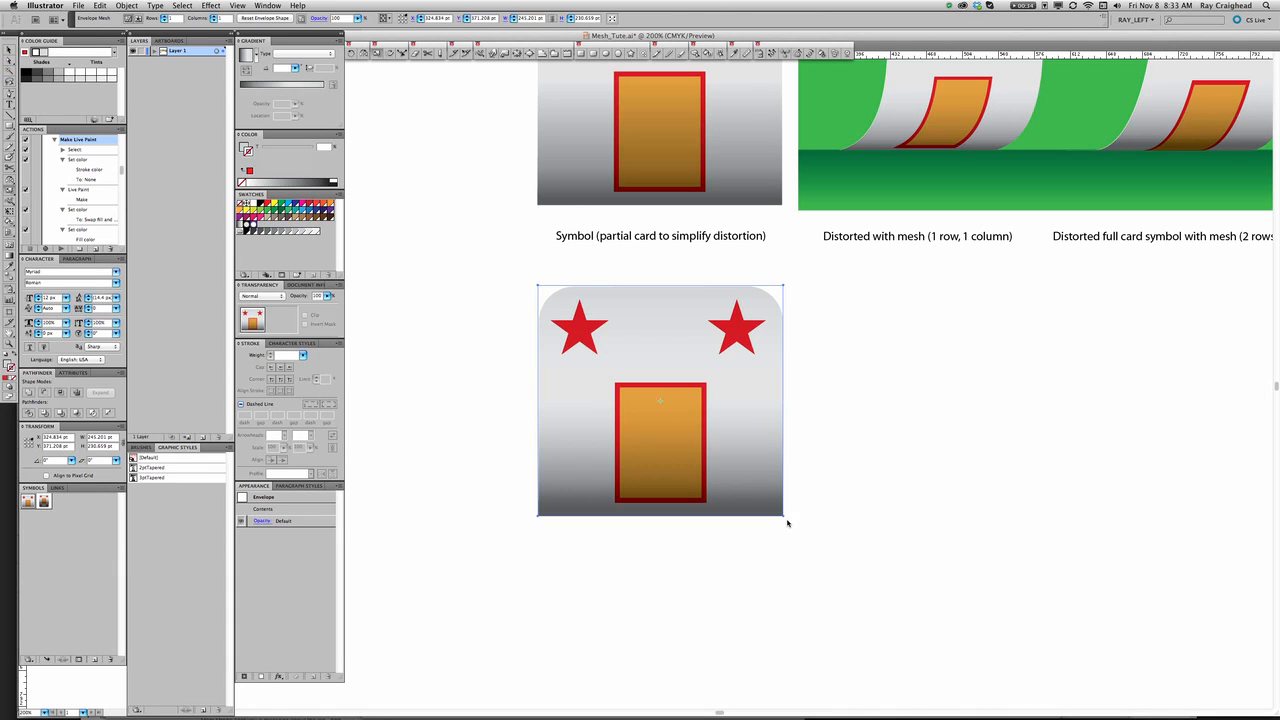
Try to bend the card's right edge outward using only the lower-right mesh point's direction handle.
key("a")
left_click(785, 518)
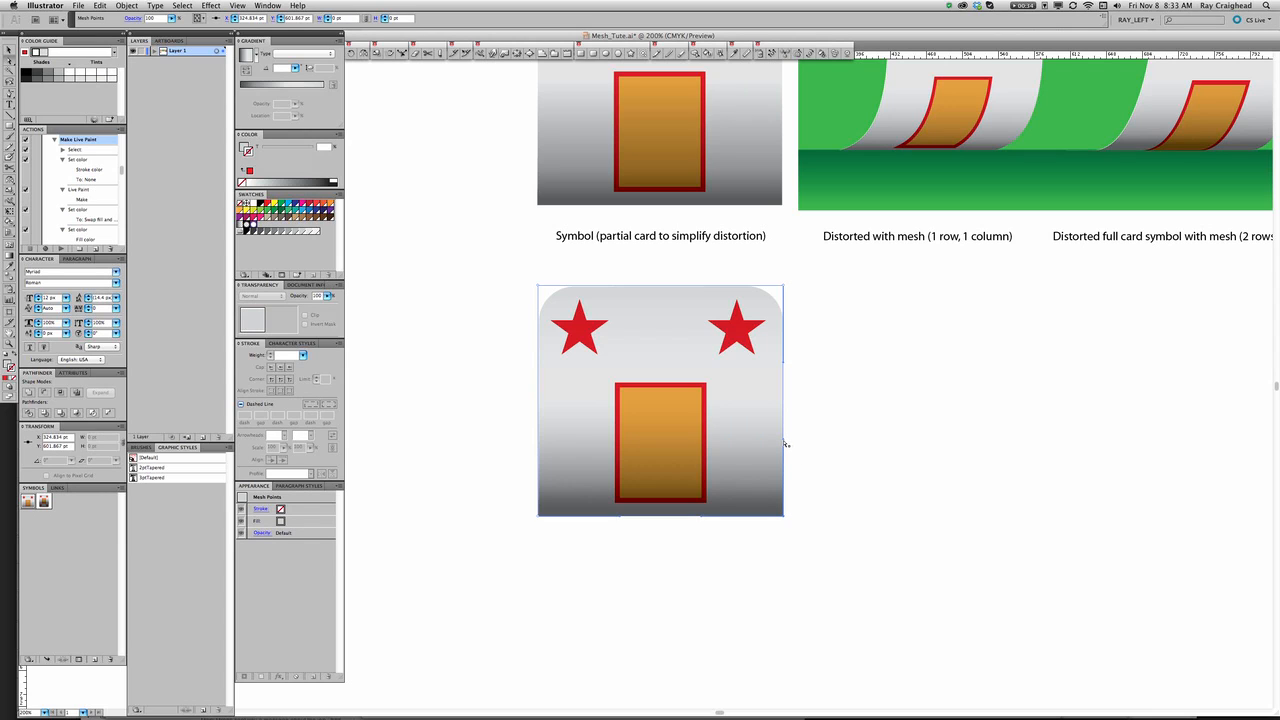
left_click_drag(783, 437, 847, 453)
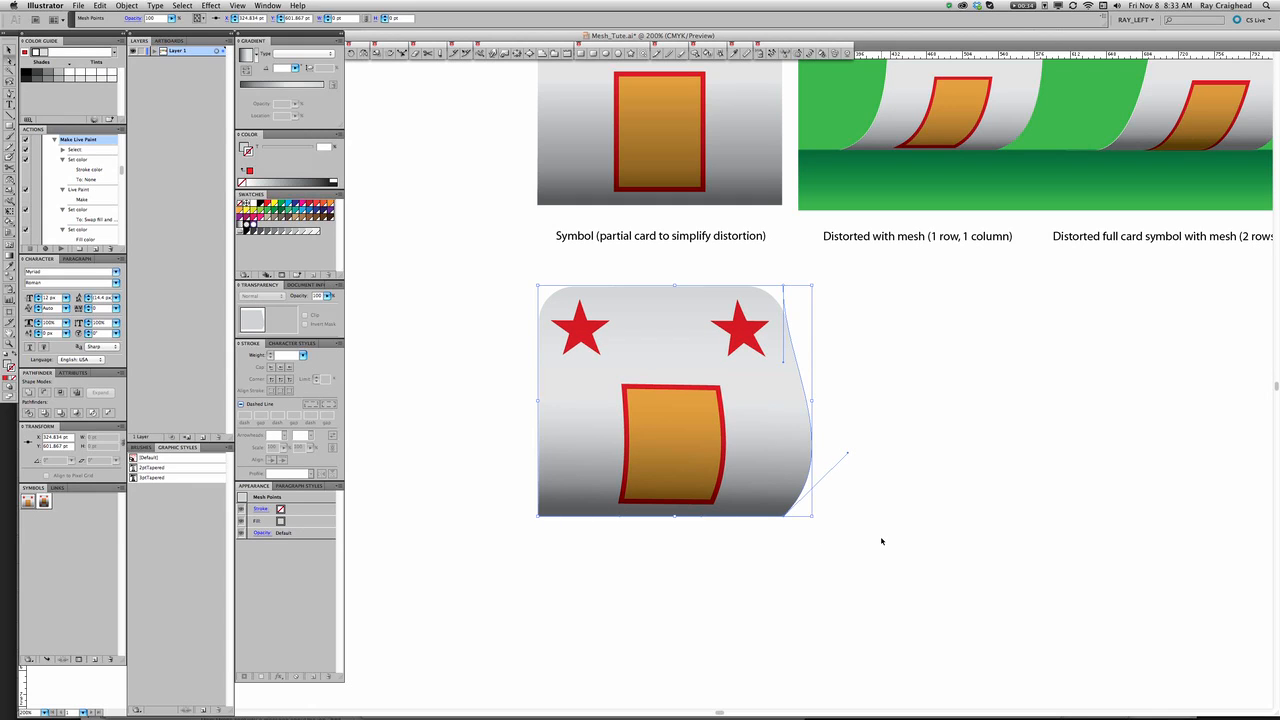
key("super+z")
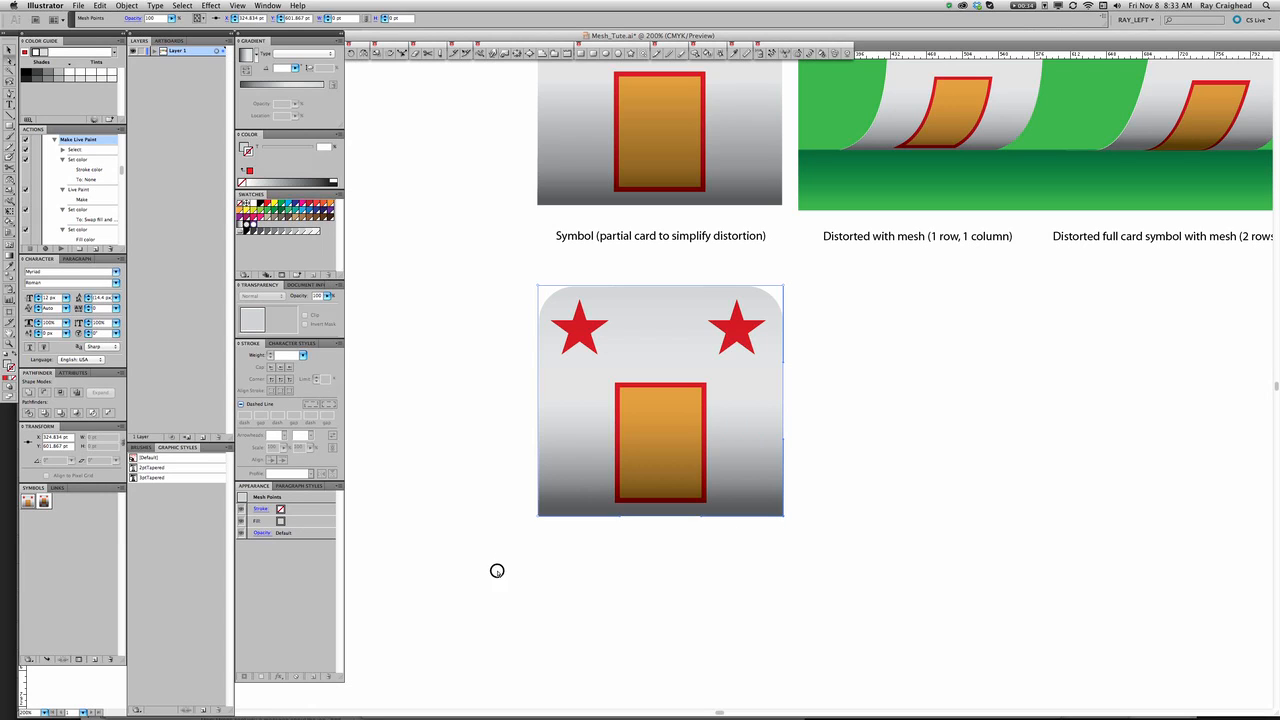
Select the card's two bottom mesh points and shift them together about 106 pt to the left.
left_click_drag(497, 569, 858, 517)
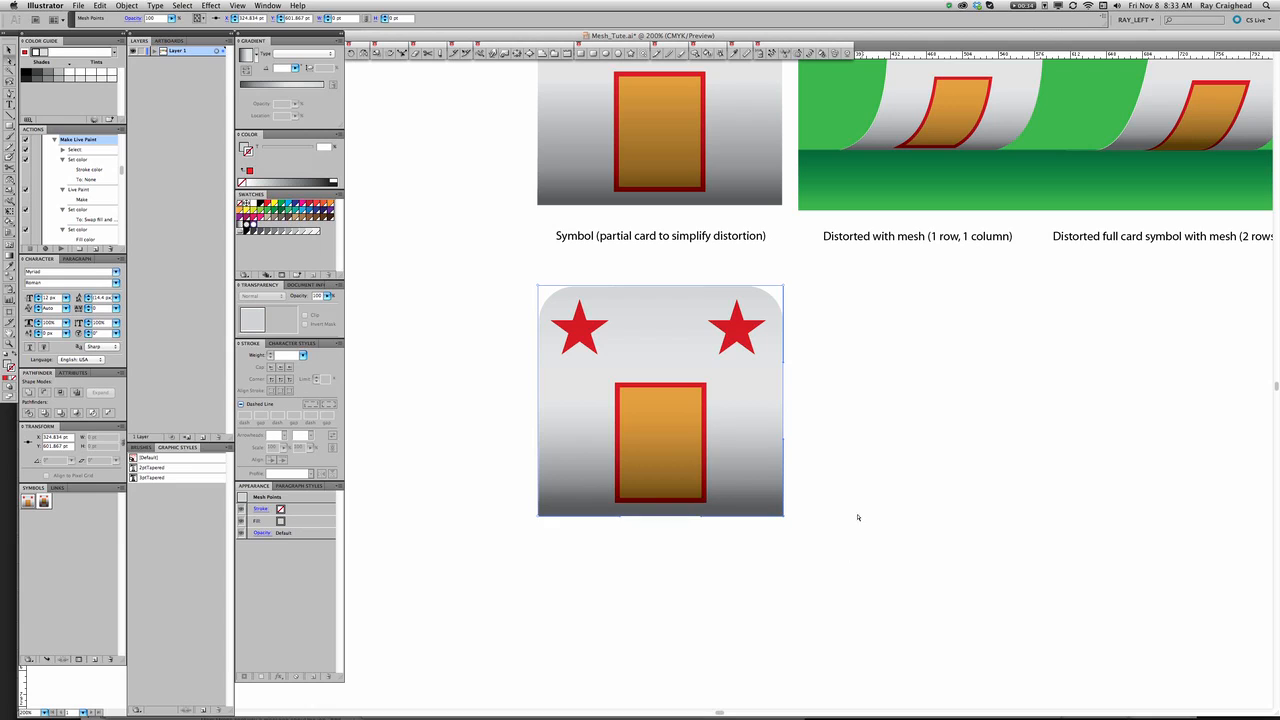
left_click(783, 516)
left_click_drag(783, 516, 677, 519)
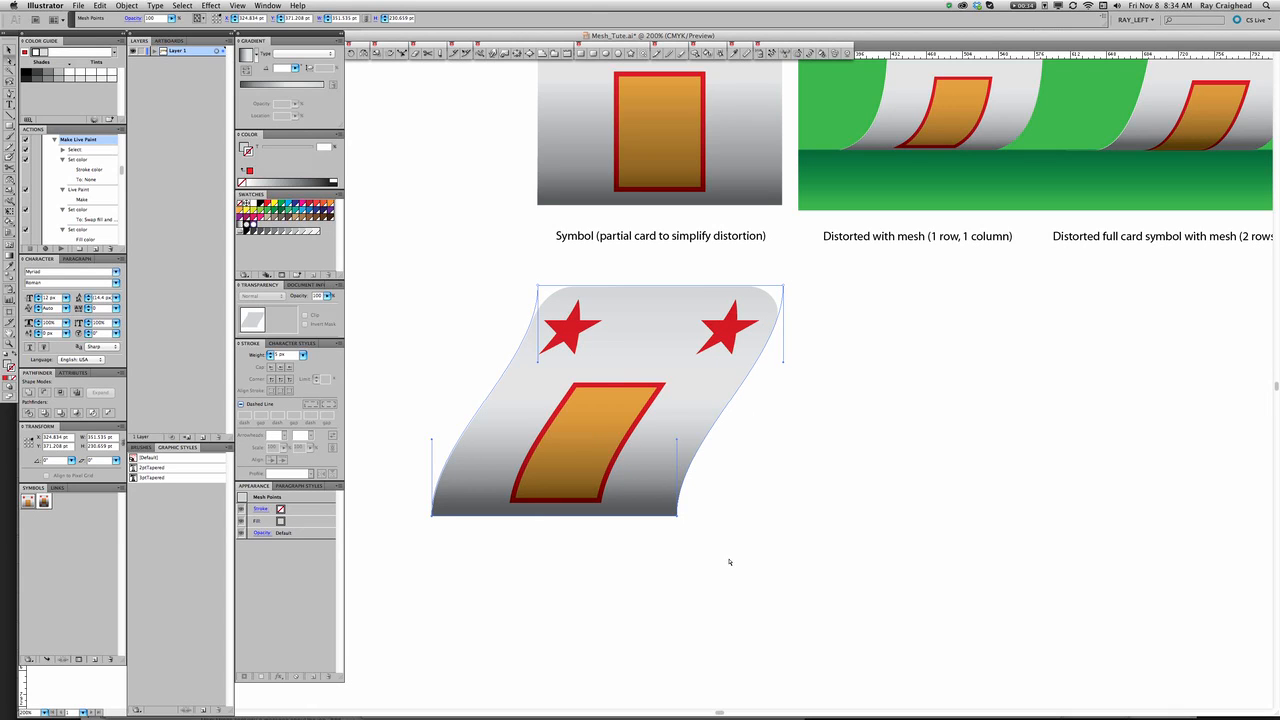
Shear the bottom mesh points' direction handles horizontally to the right, keeping the points in place, to curve both card sides.
left_click_drag(657, 569, 750, 632)
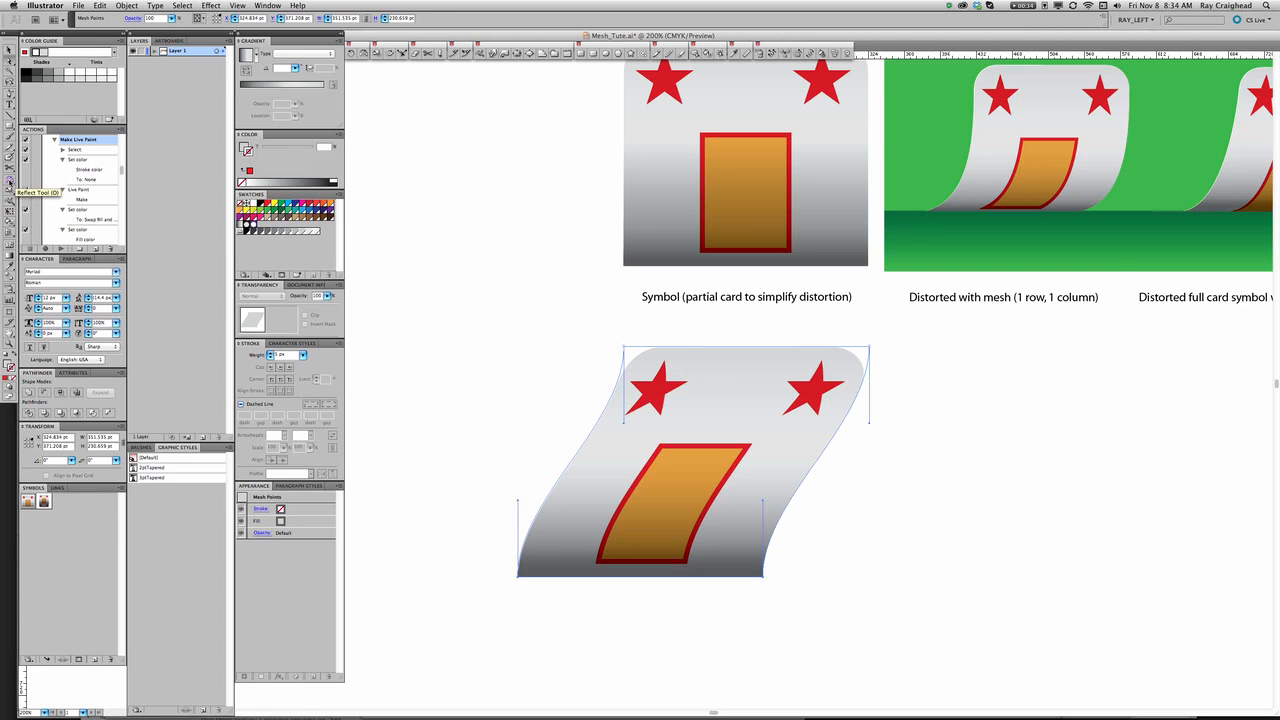
left_click(10, 181)
left_click_drag(10, 181, 34, 190)
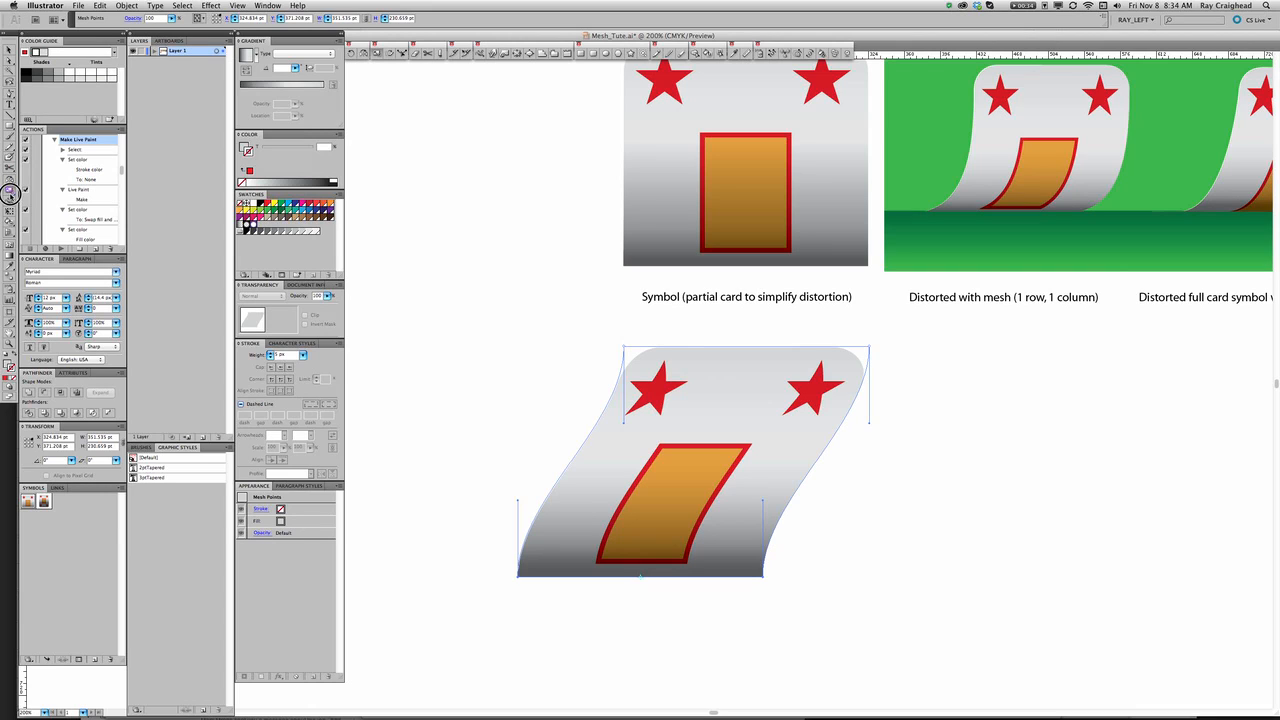
left_click_drag(10, 192, 30, 203)
left_click_drag(651, 491, 775, 515)
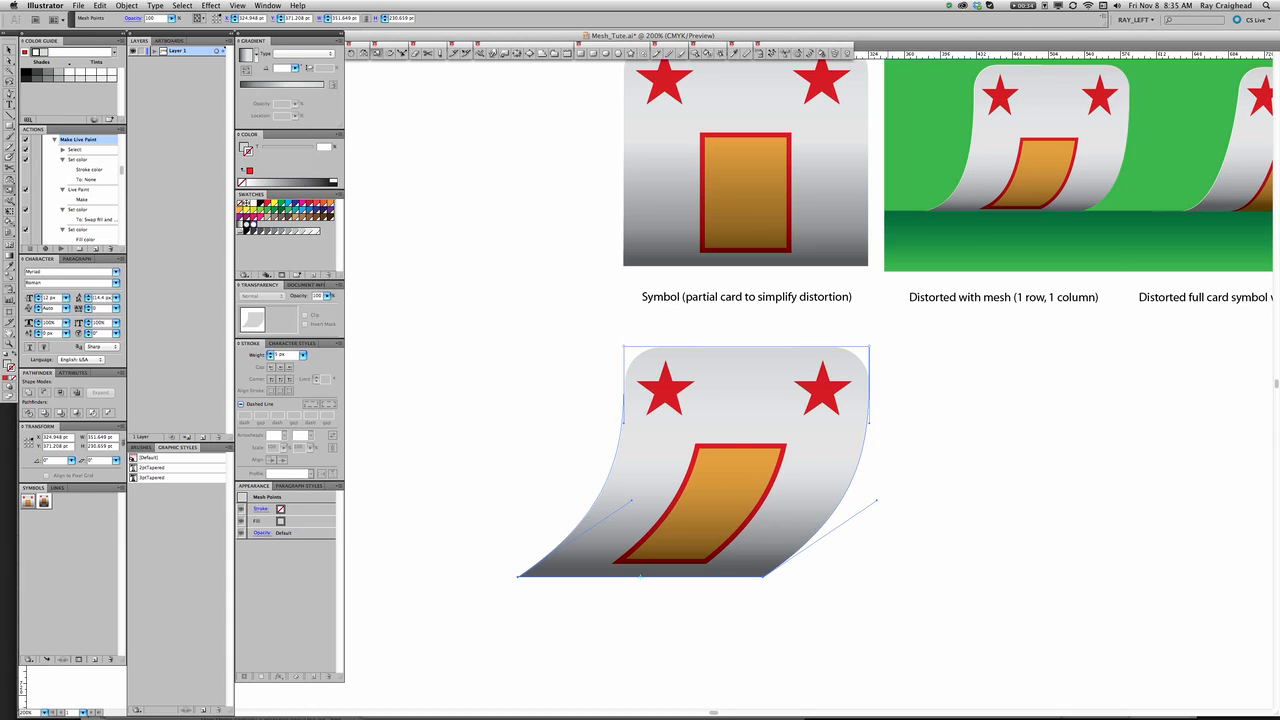
Scale the bottom mesh points' handles vertically until they lie almost flat along the base, so the card curls into the ground.
left_click(886, 453)
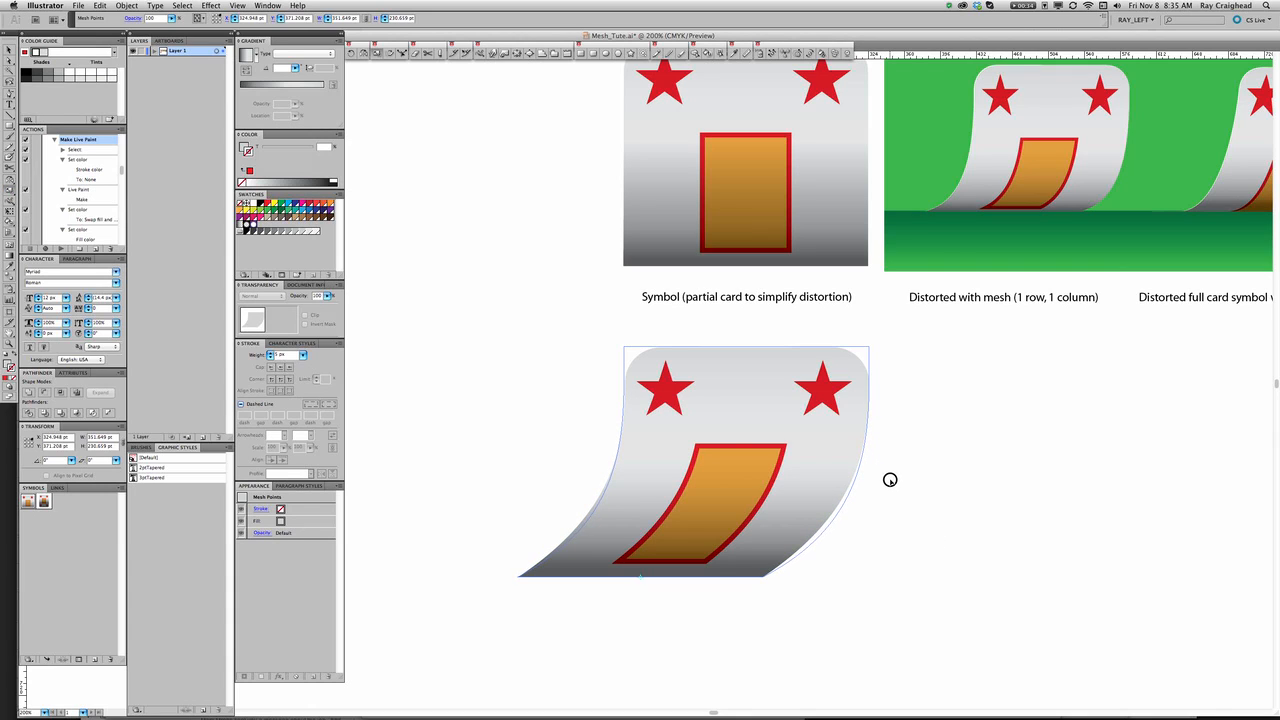
left_click_drag(890, 479, 877, 568)
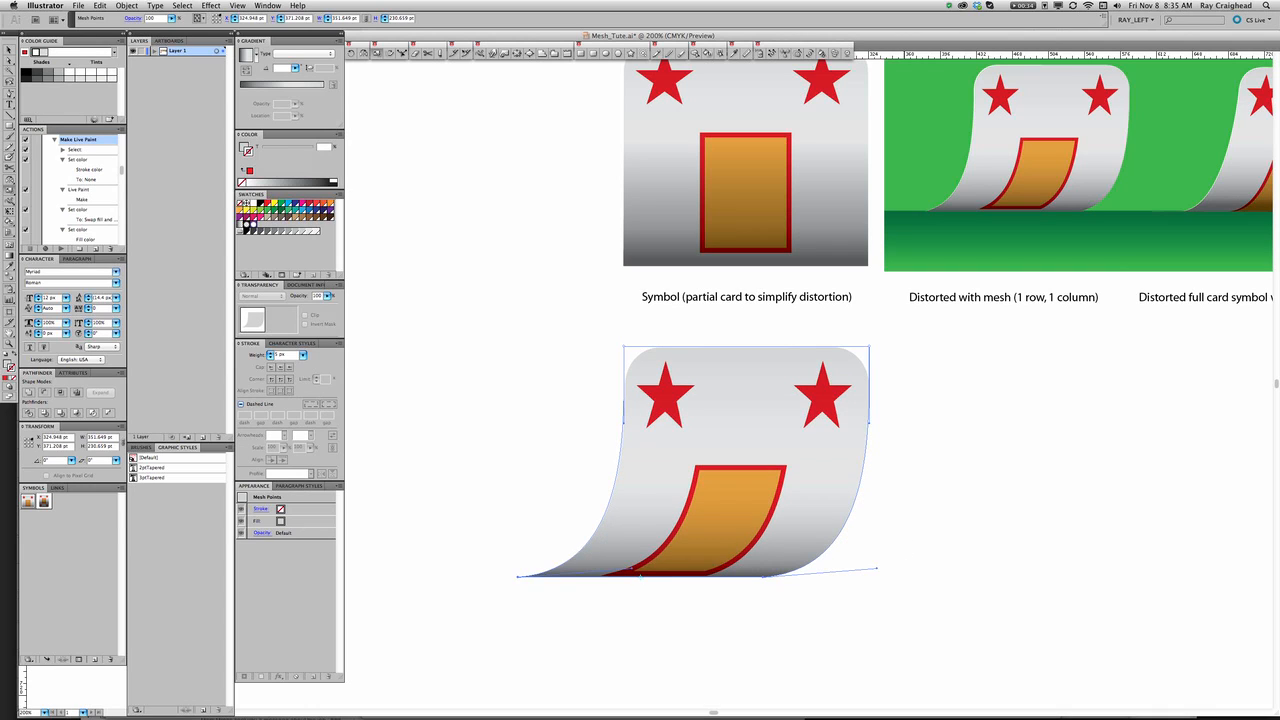
left_click(902, 552)
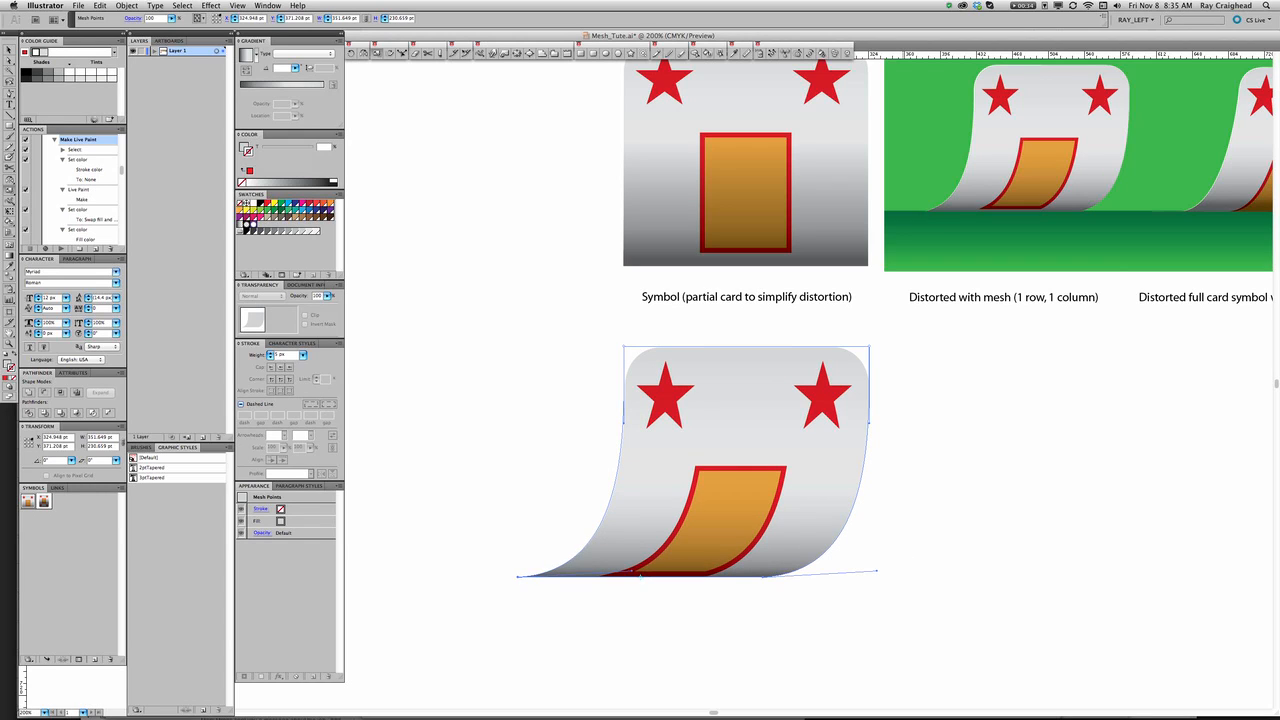
left_click(908, 546)
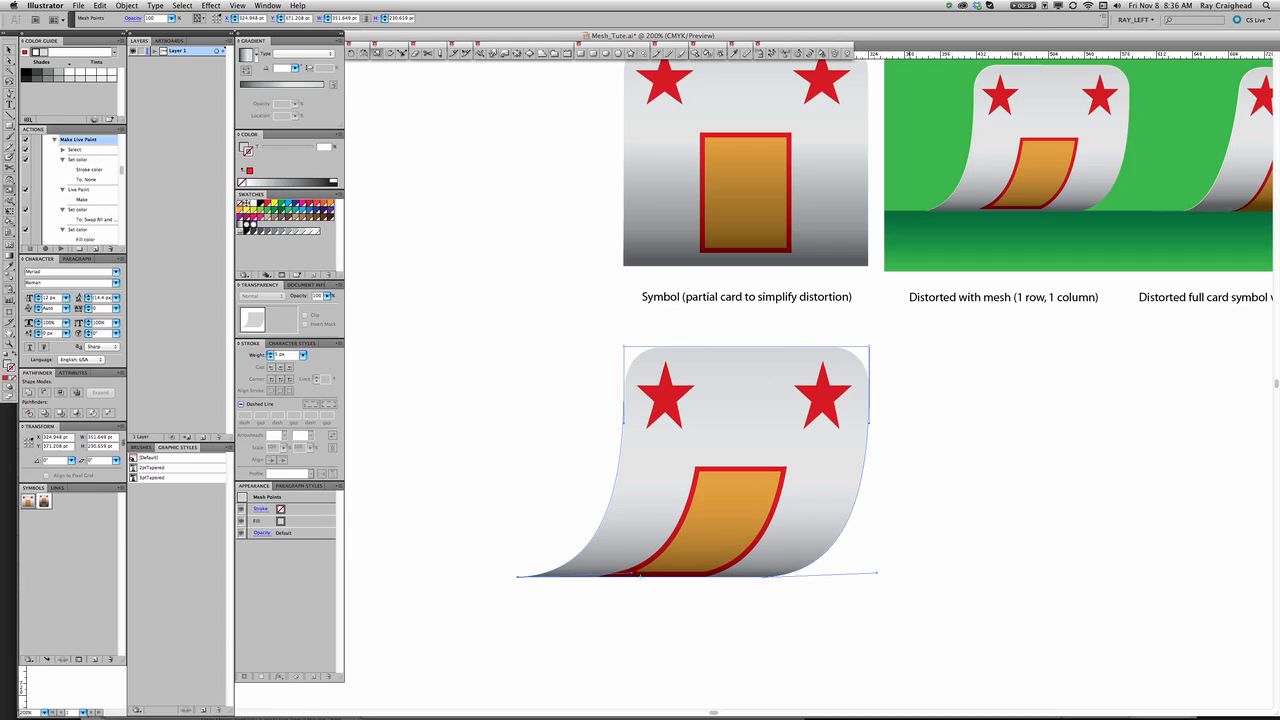
Finish scaling the bottom mesh points' handles until they are level with the card's base, and clear the selection.
left_click(911, 514)
left_click_drag(921, 492, 911, 528)
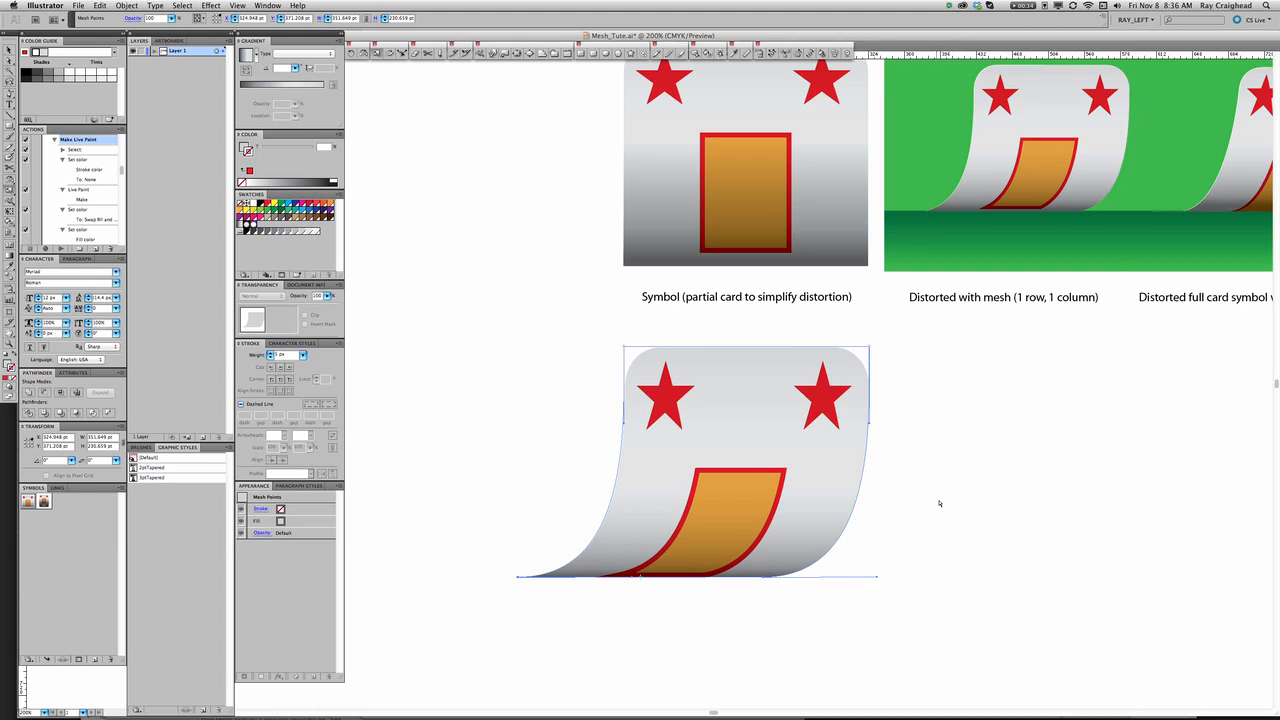
key("super+shift+a")
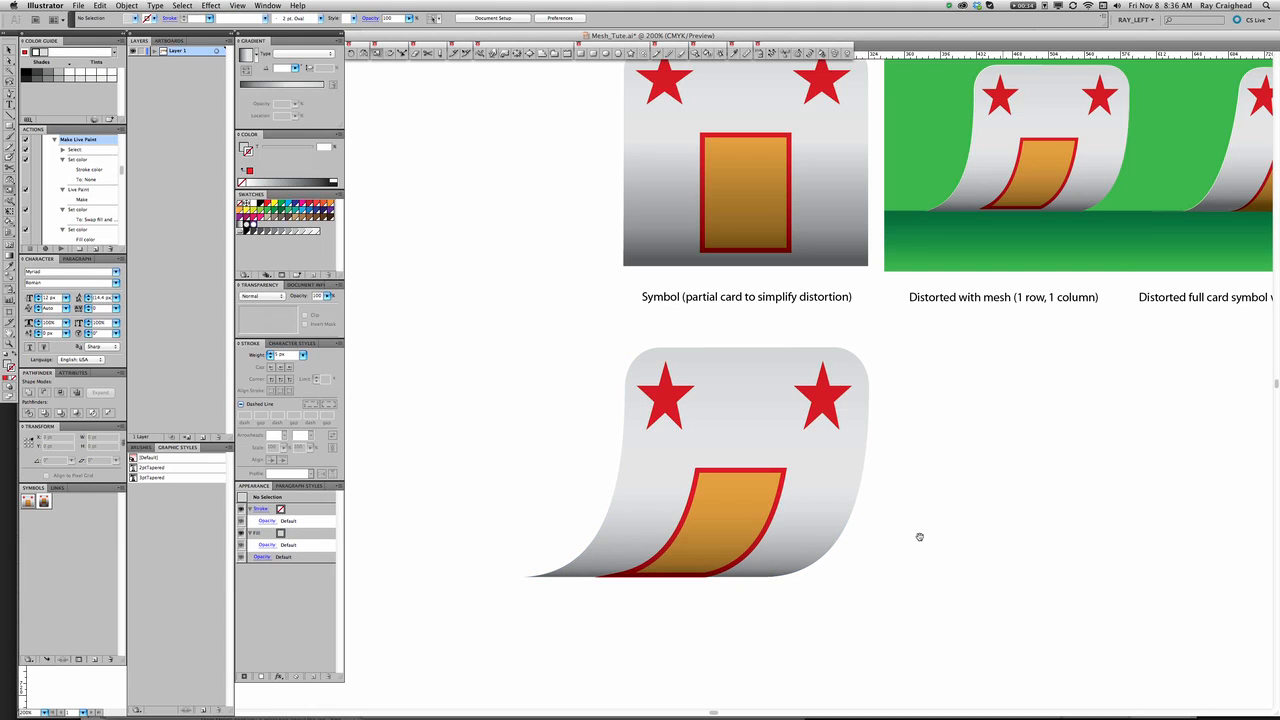
left_click_drag(911, 544, 914, 571)
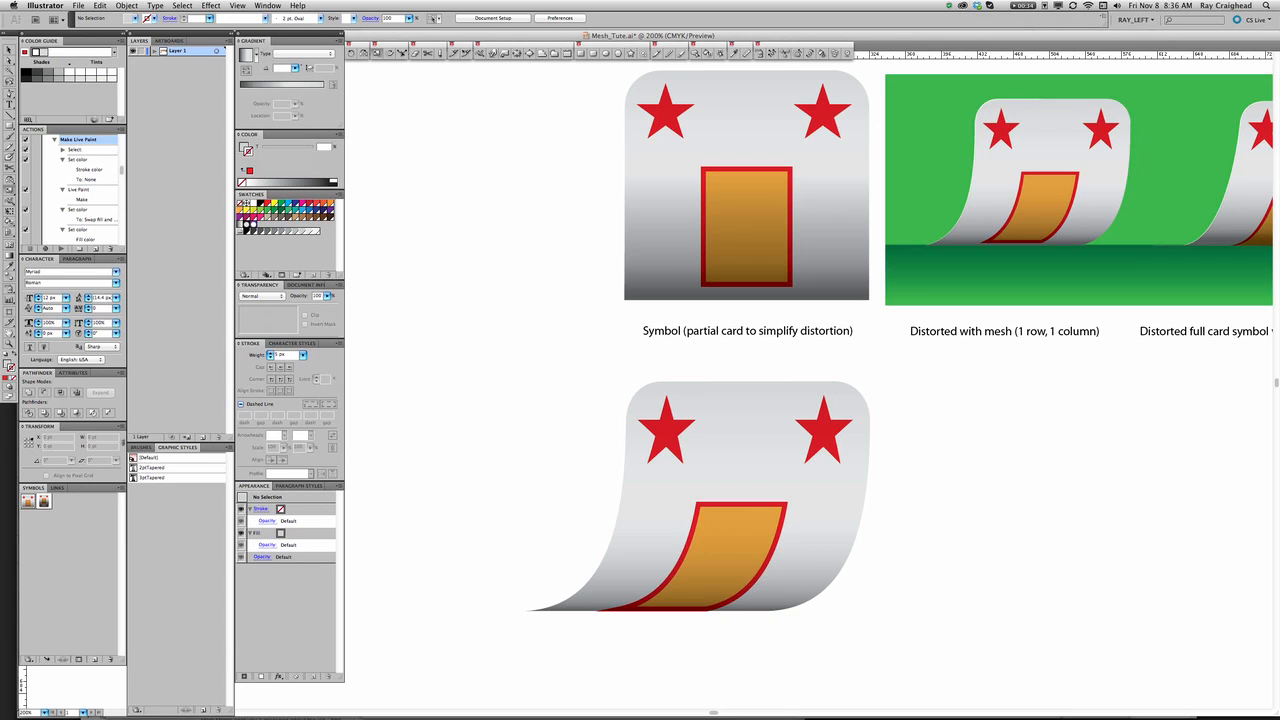
Try adding a horizontal mesh row from the curled card's left edge, level with the orange panel's top, and undo it.
key("v")
left_click(9, 246)
left_click(622, 508)
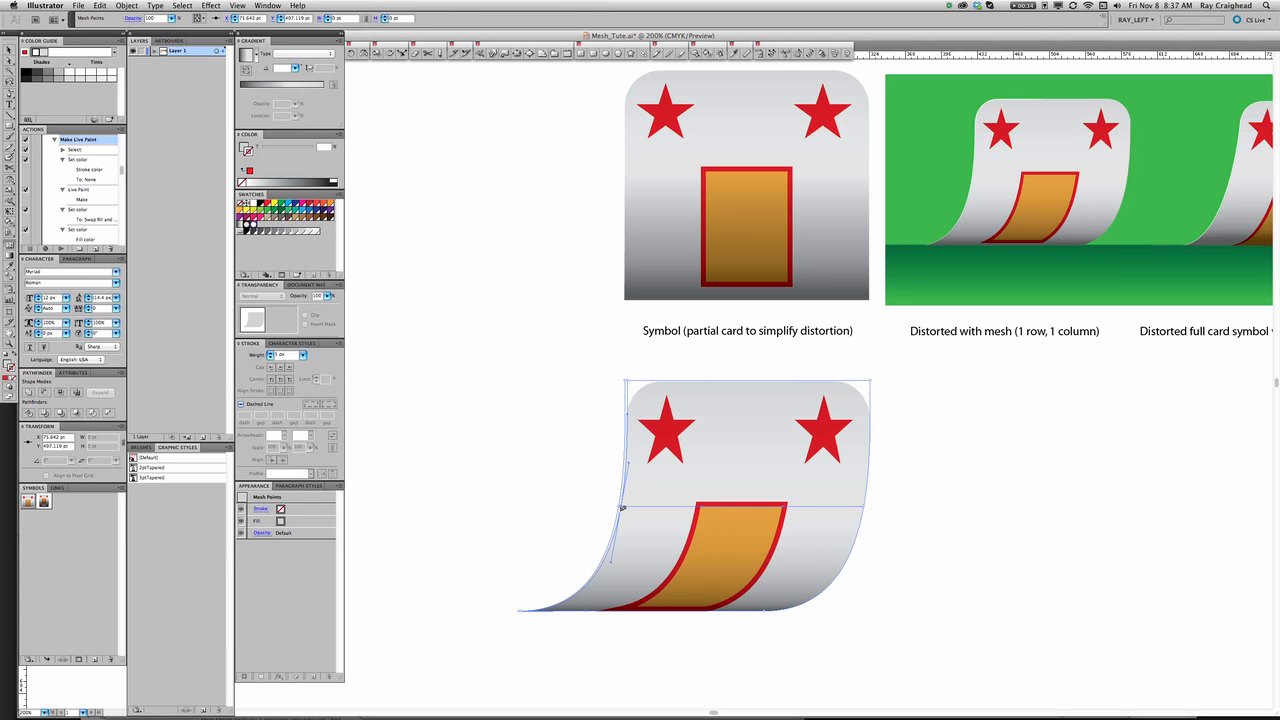
key("super+shift+a")
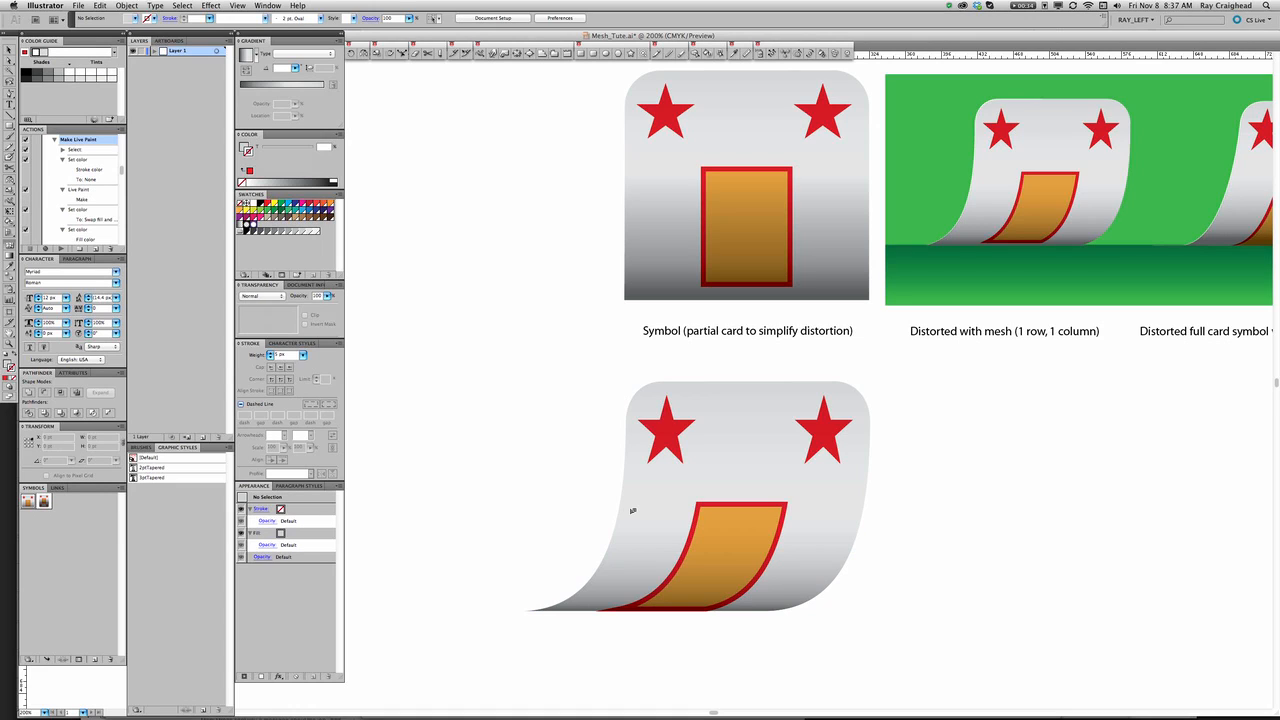
left_click(631, 512)
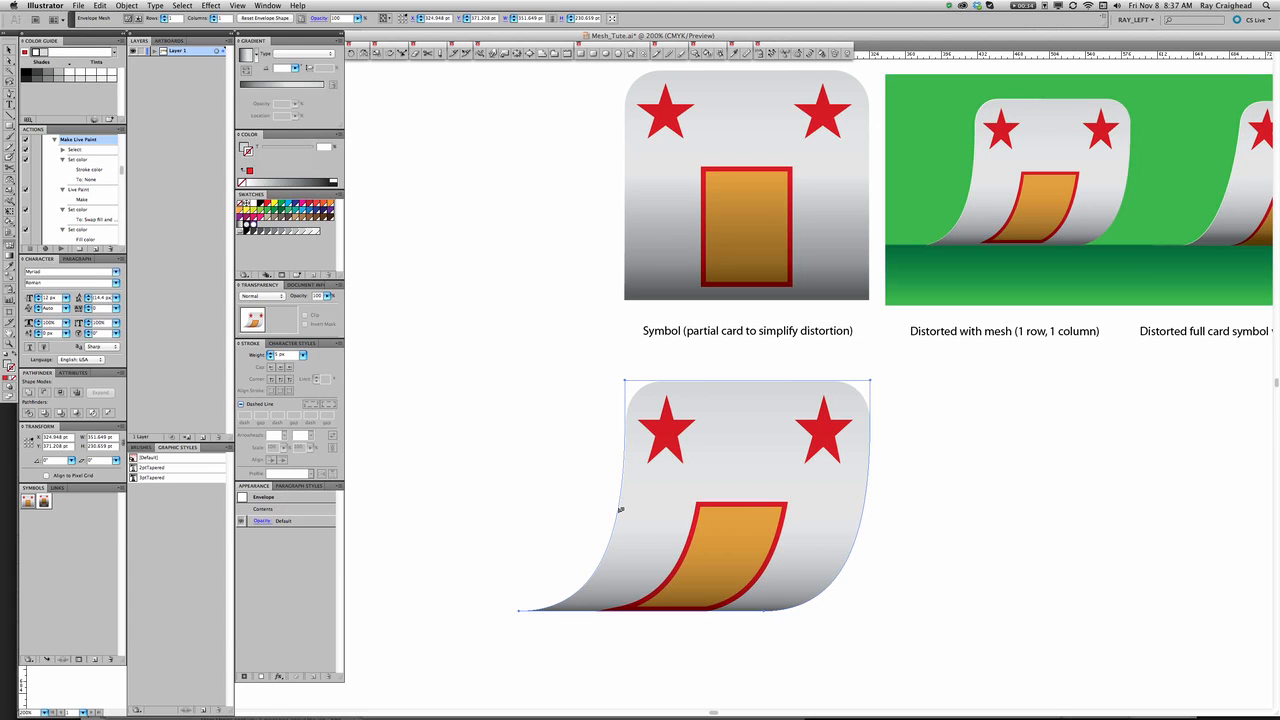
left_click(618, 508)
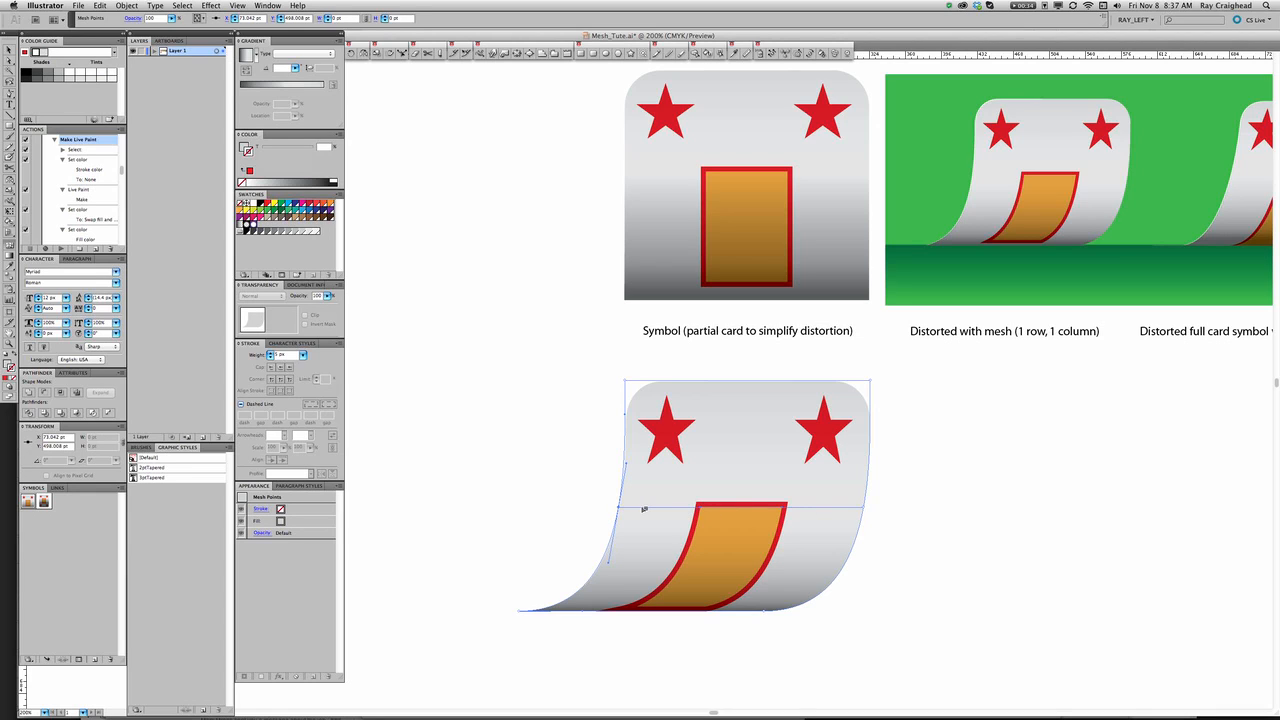
key("super+z")
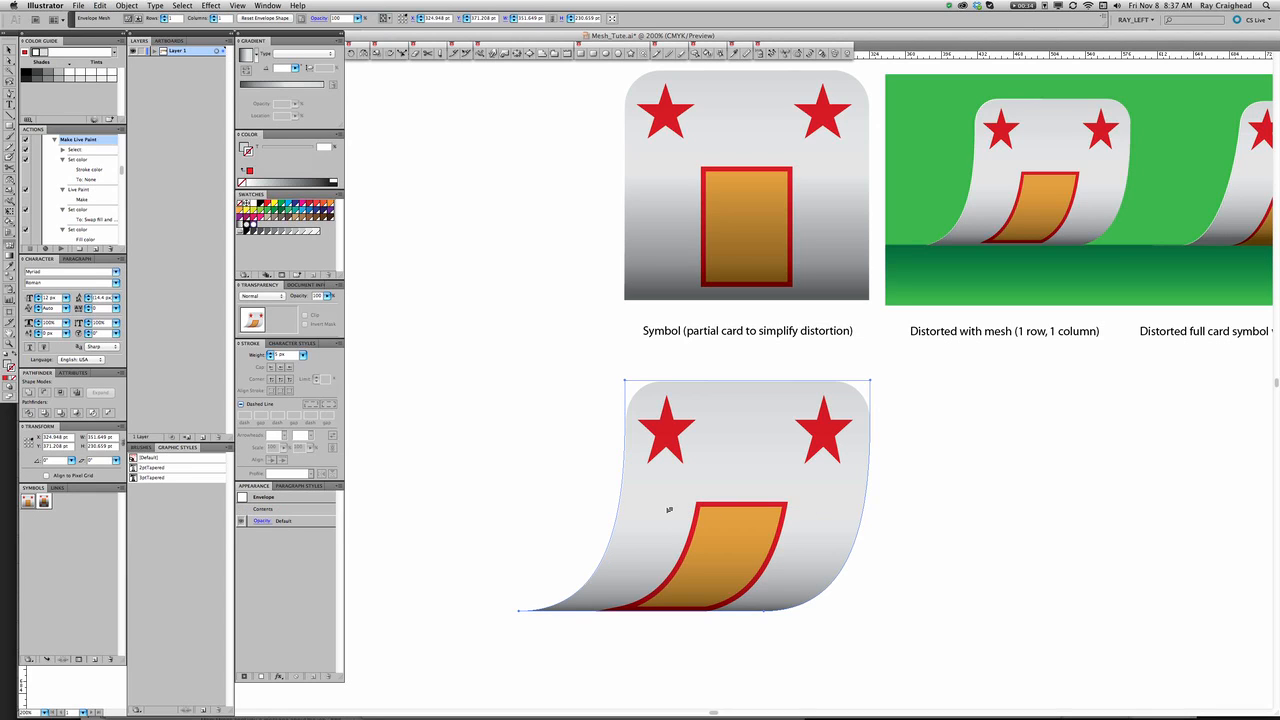
Try placing a mesh point inside the card, left of the orange panel, to add both a row and a column, and undo it.
left_click(668, 509)
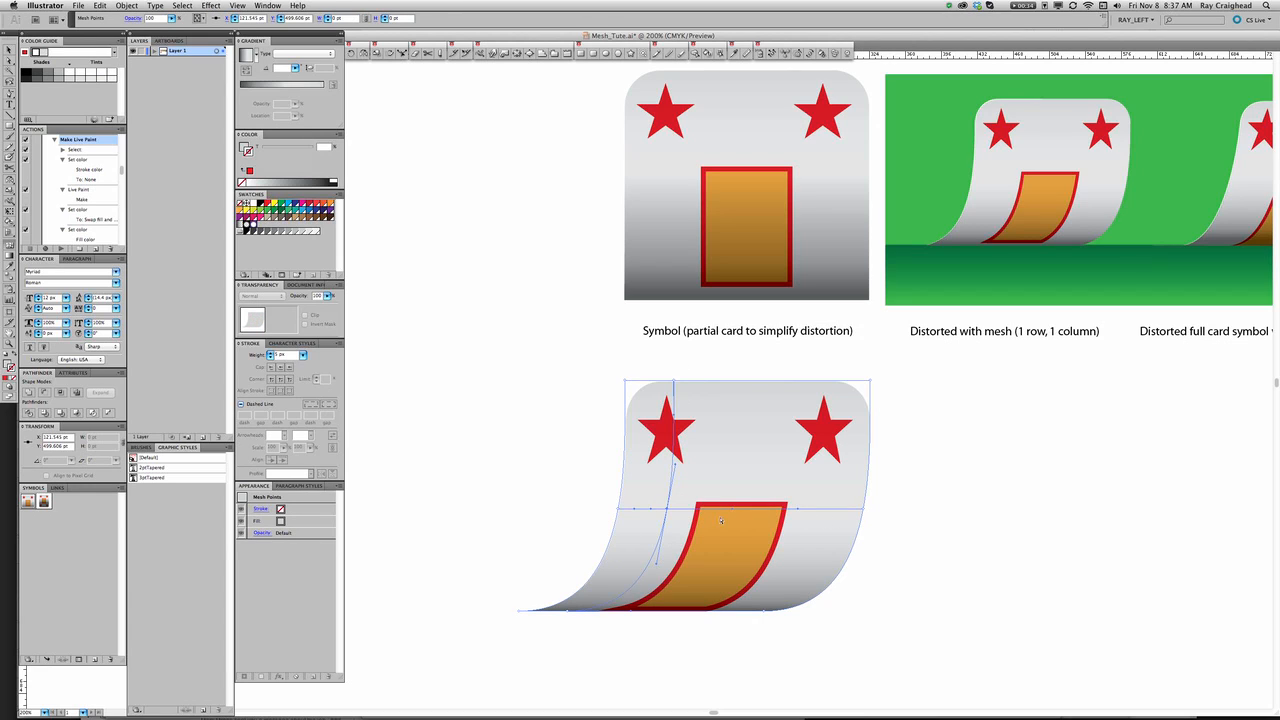
key("super+z")
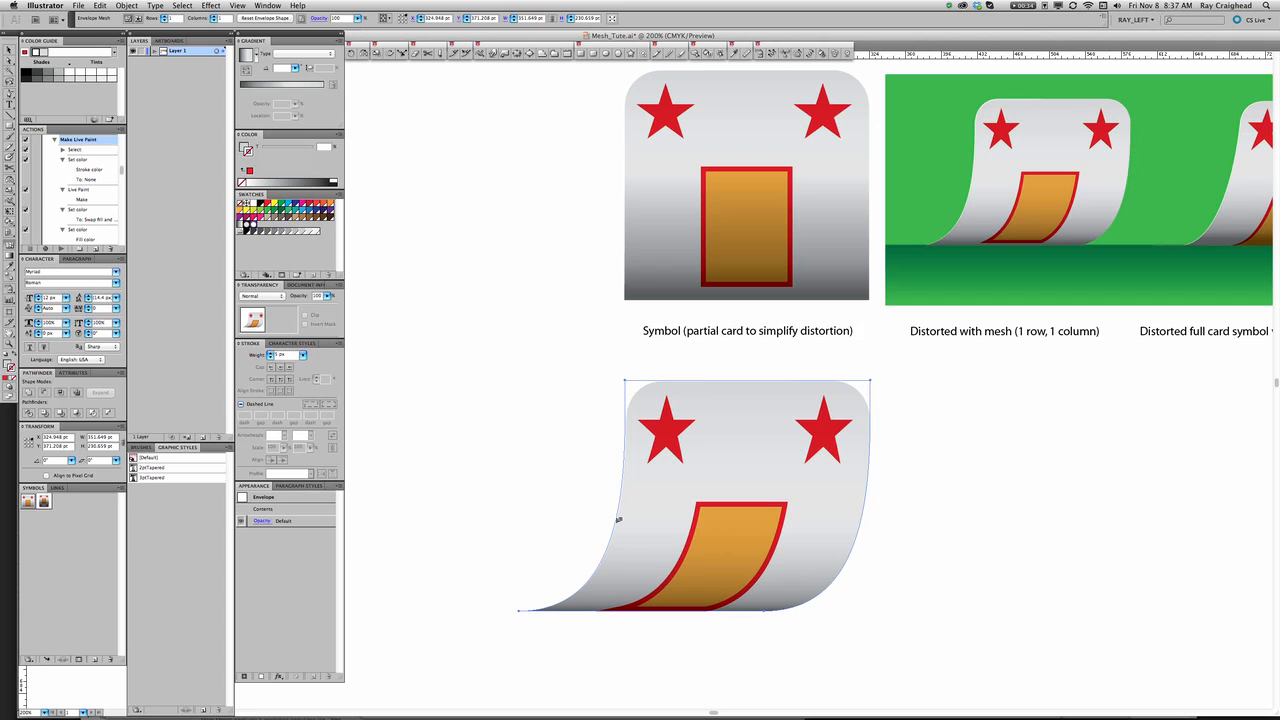
Add a horizontal mesh row from the card's left edge, just below the orange panel's top, and select both of its end points.
left_click(617, 518)
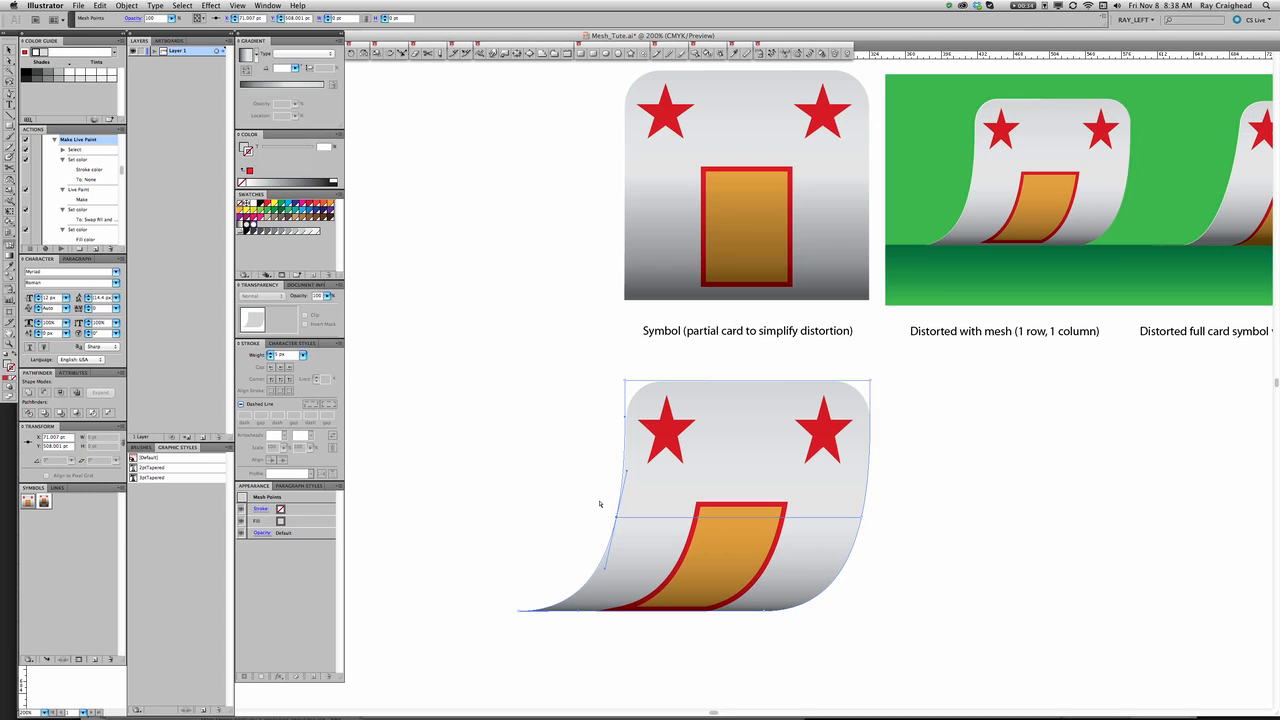
left_click_drag(598, 500, 883, 535)
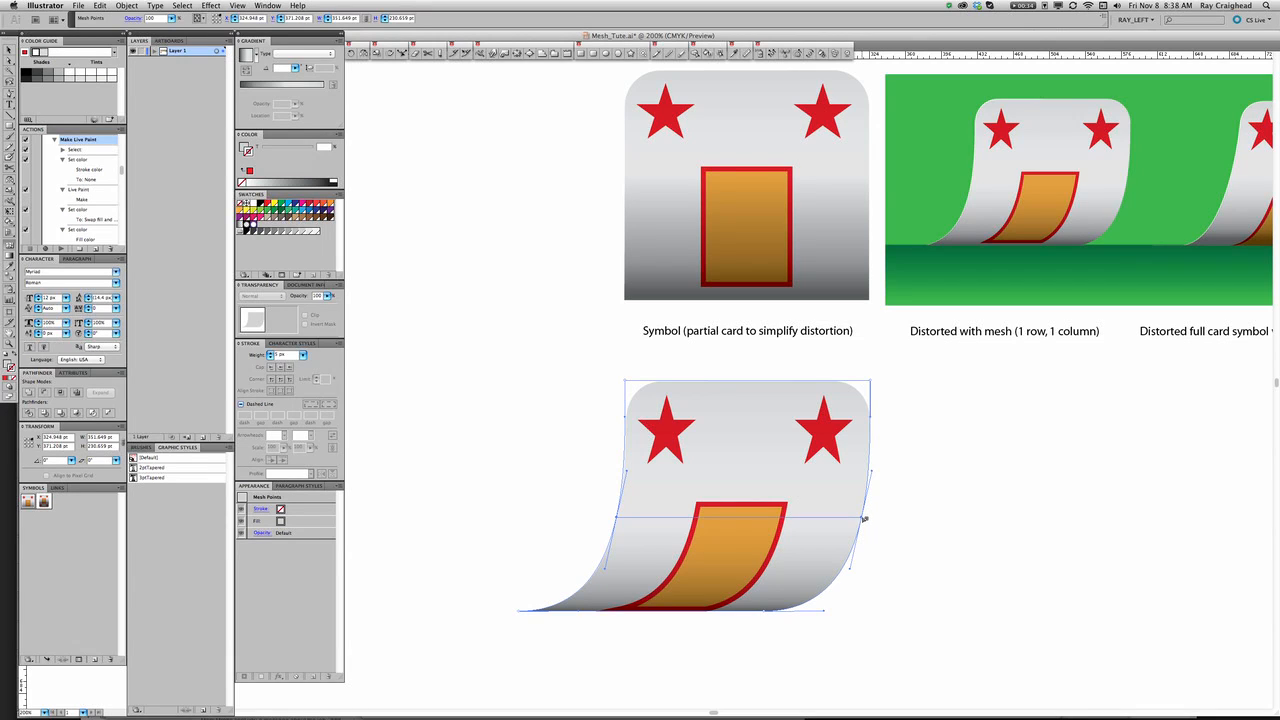
Try pulling only the new row's right end point outward with the Mesh tool, and undo the change.
left_click_drag(864, 518, 887, 520)
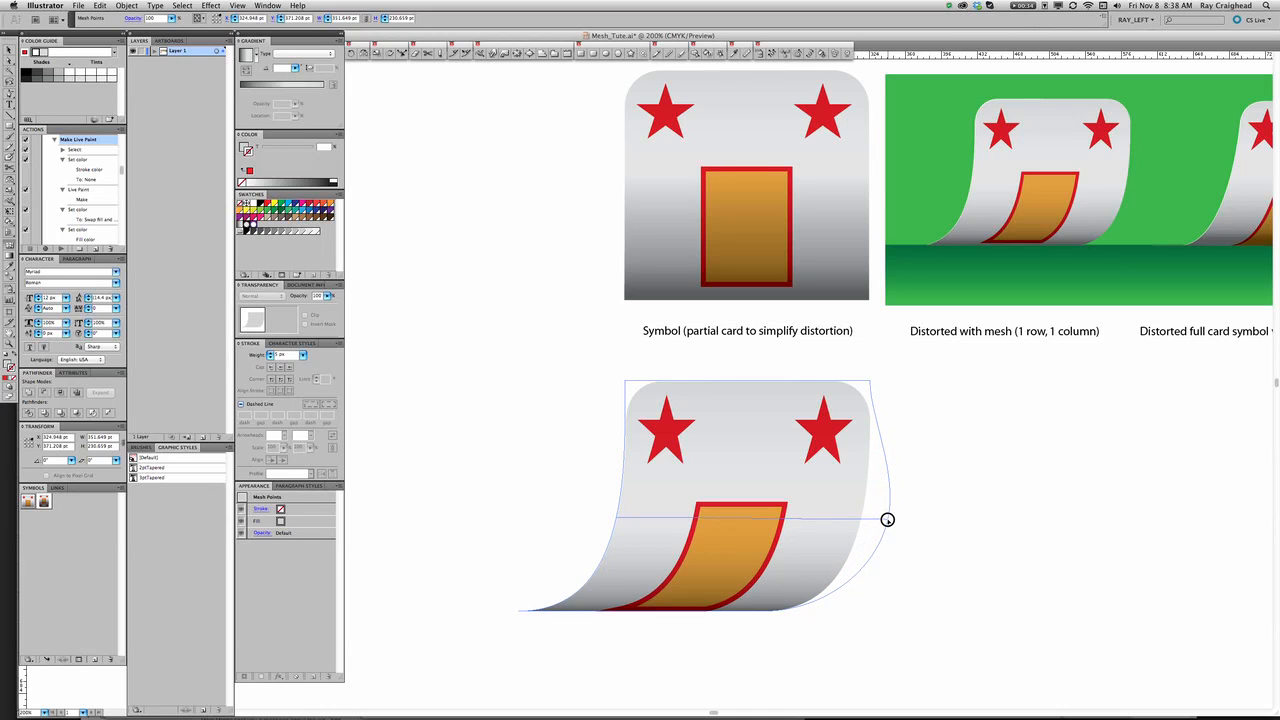
mouse_move(887, 520)
left_mouse_down()
mouse_move(871, 520)
mouse_move(889, 519)
left_mouse_up()
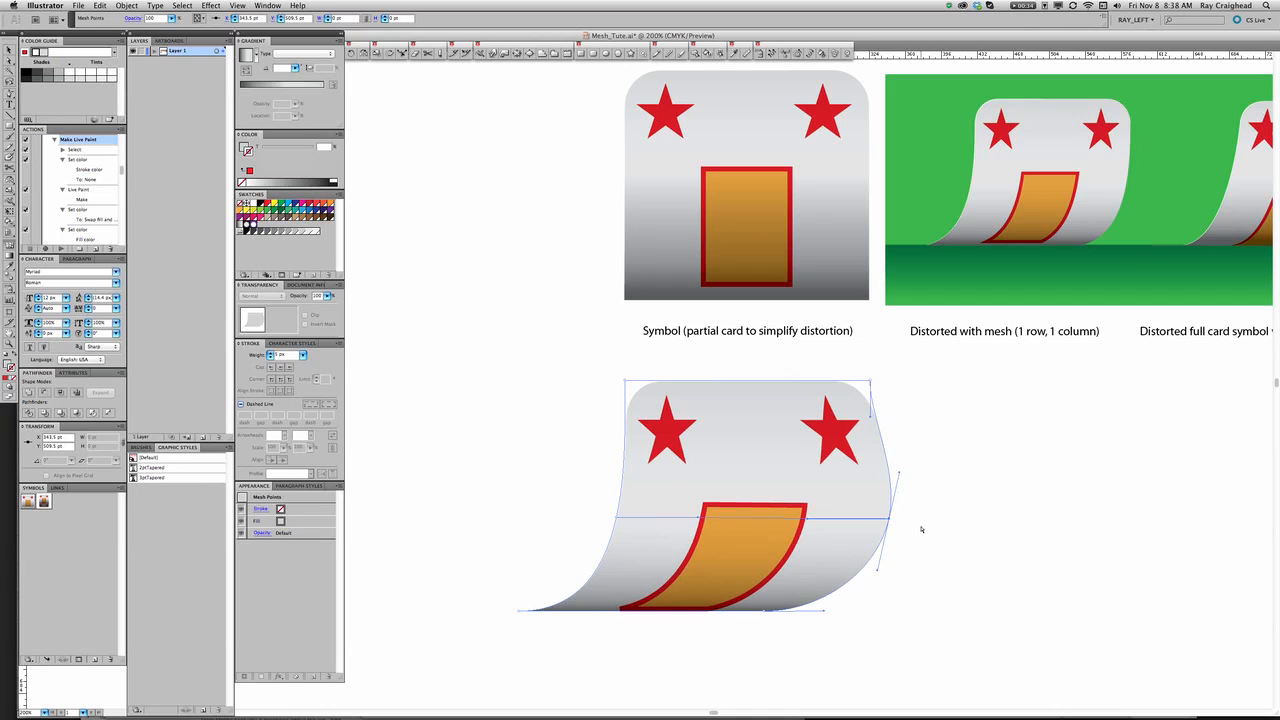
key("super+z")
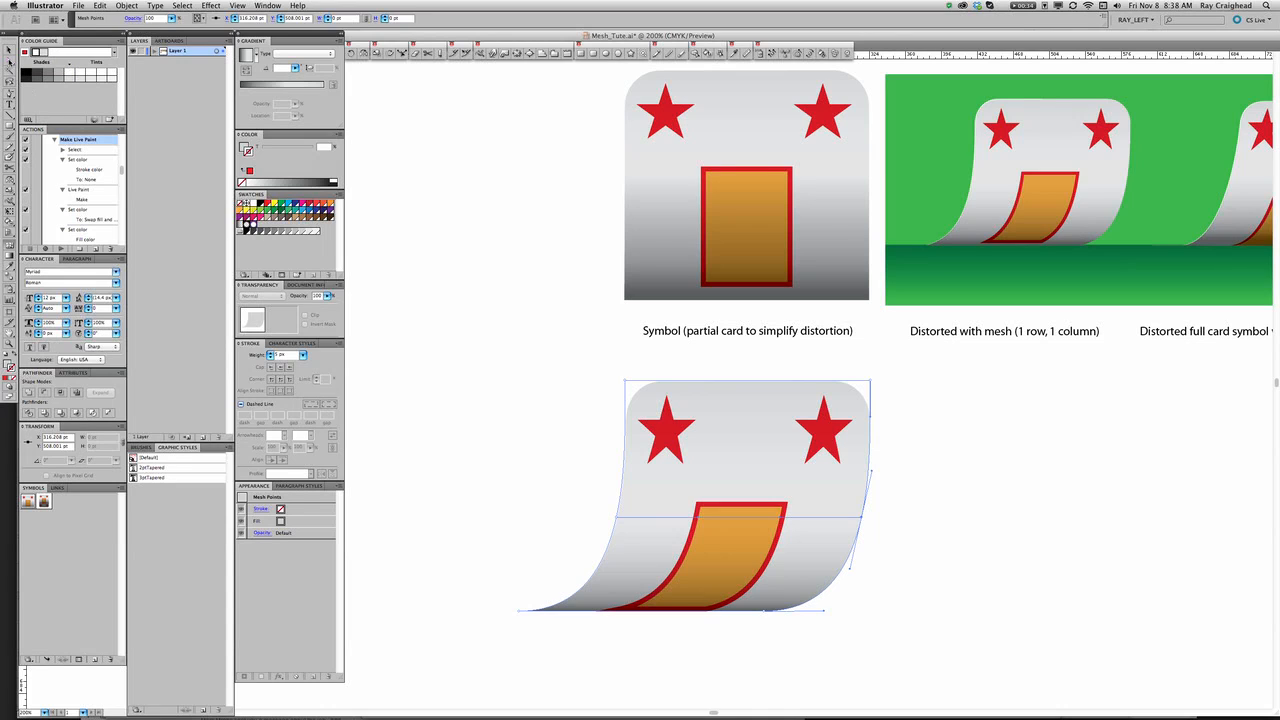
Move both end points of the middle mesh row together up and to the left, and shift the two top mesh points left.
left_click(9, 62)
left_click_drag(581, 495, 884, 538)
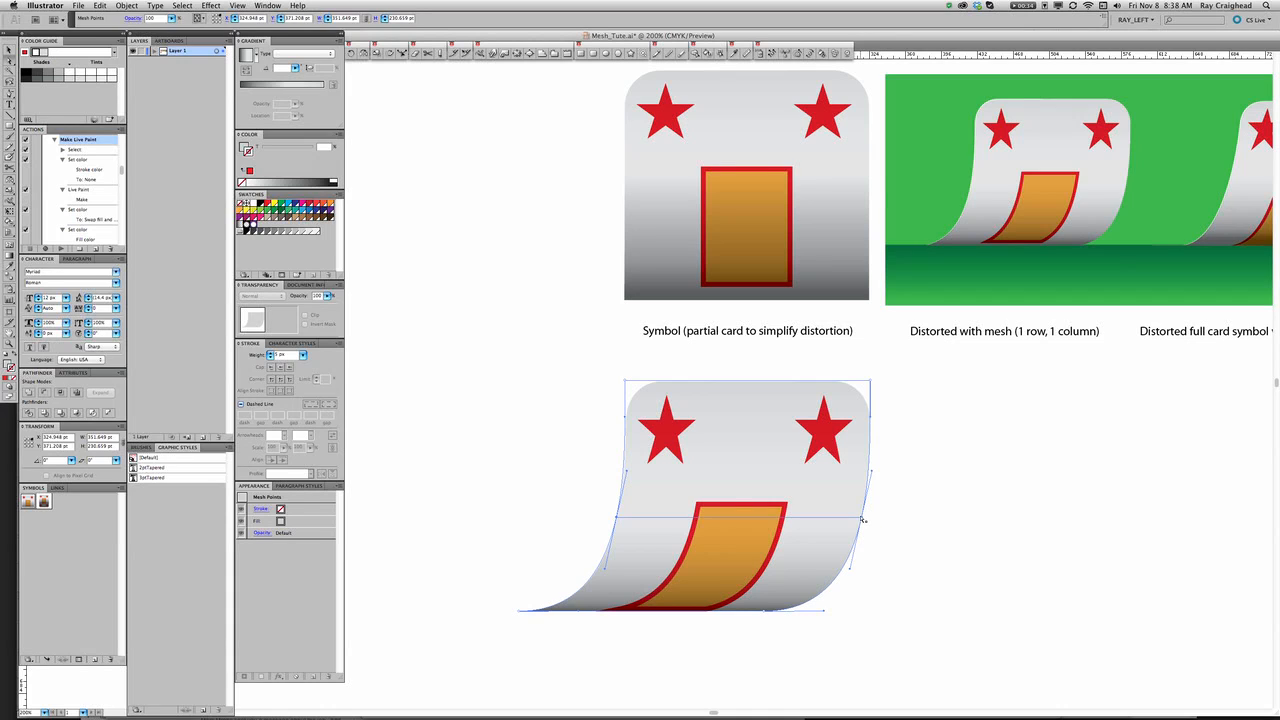
left_click_drag(863, 520, 817, 502)
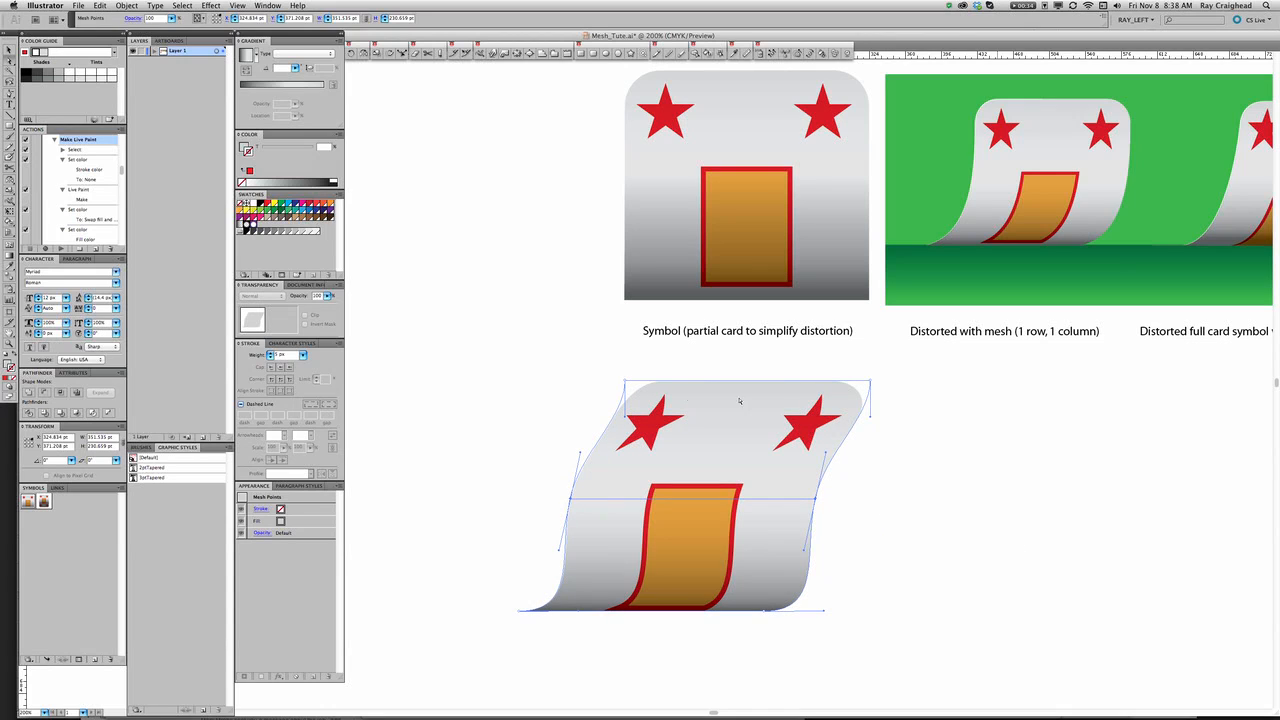
left_click_drag(598, 361, 805, 374)
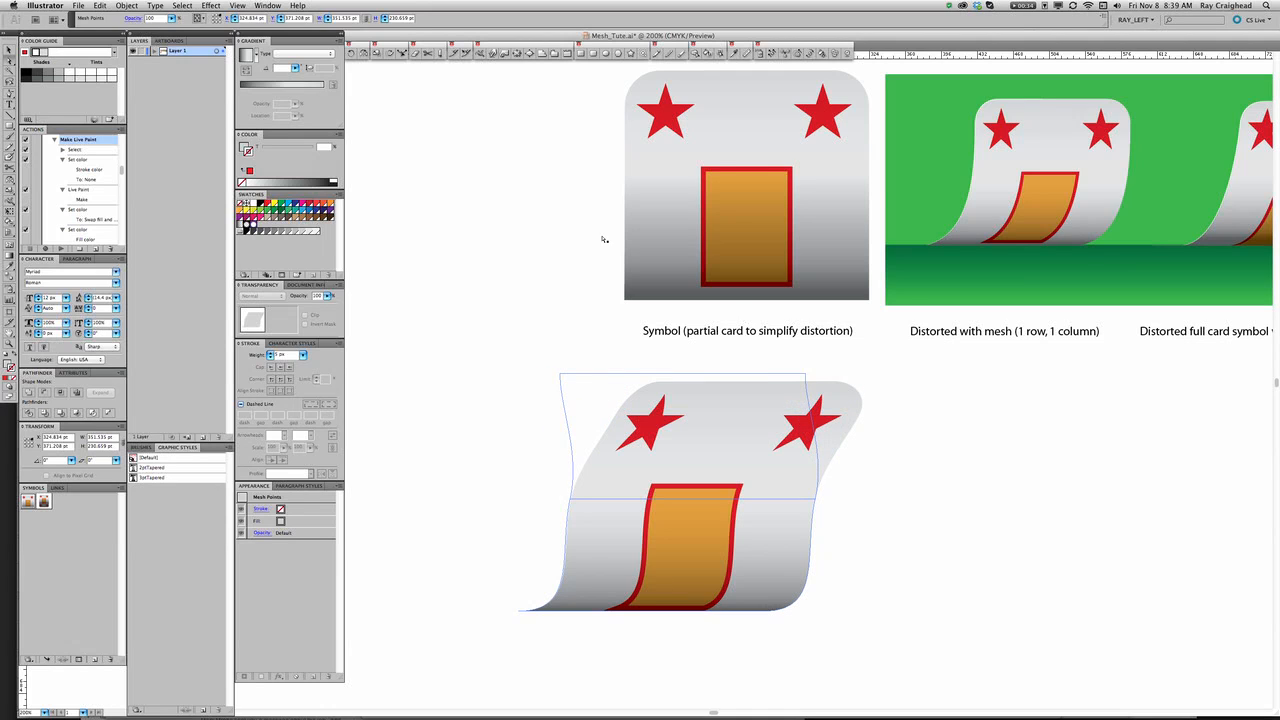